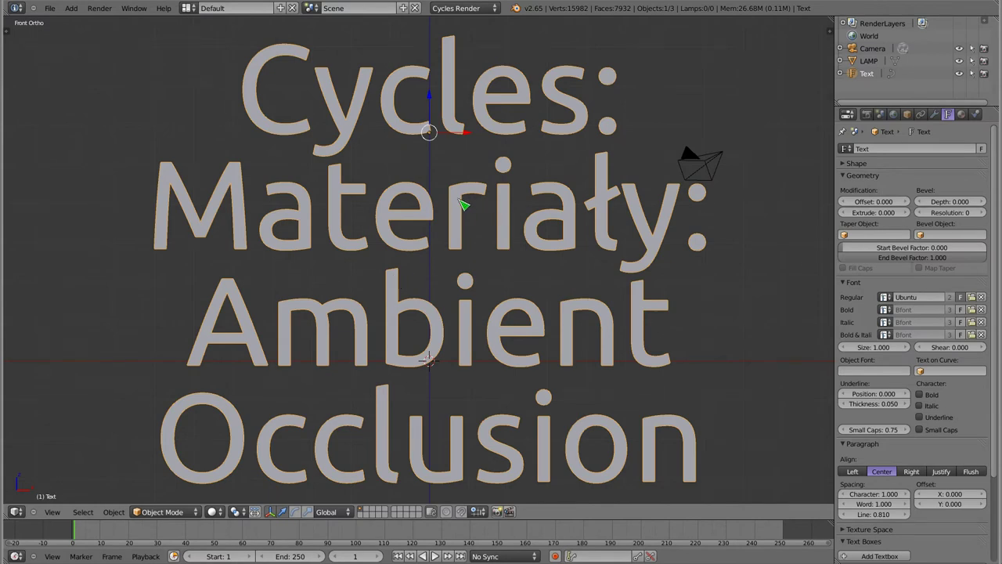
Step: Delete the title text and add a cube, moved left of centre along X
key("x")
left_click(461, 202)
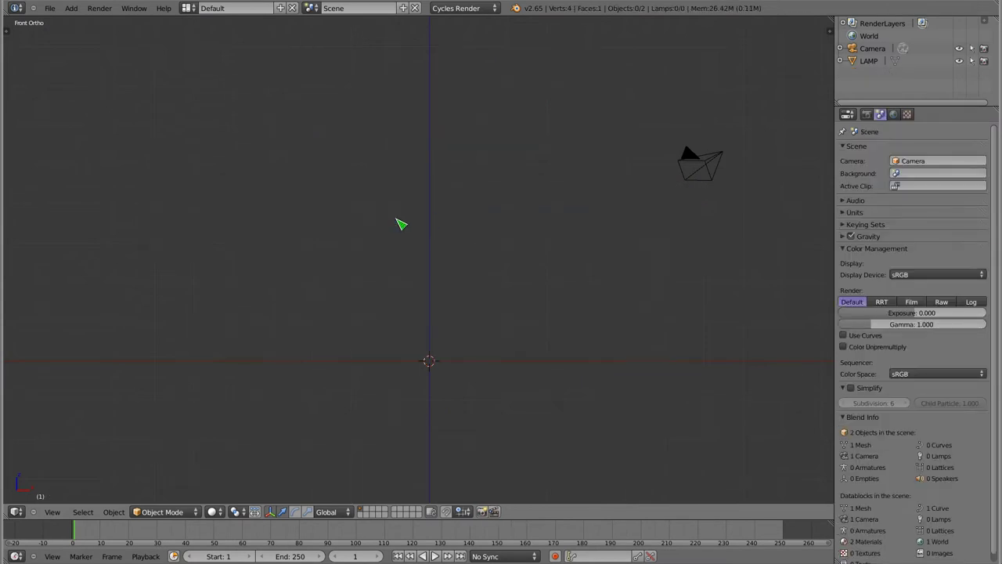
key("shift+a")
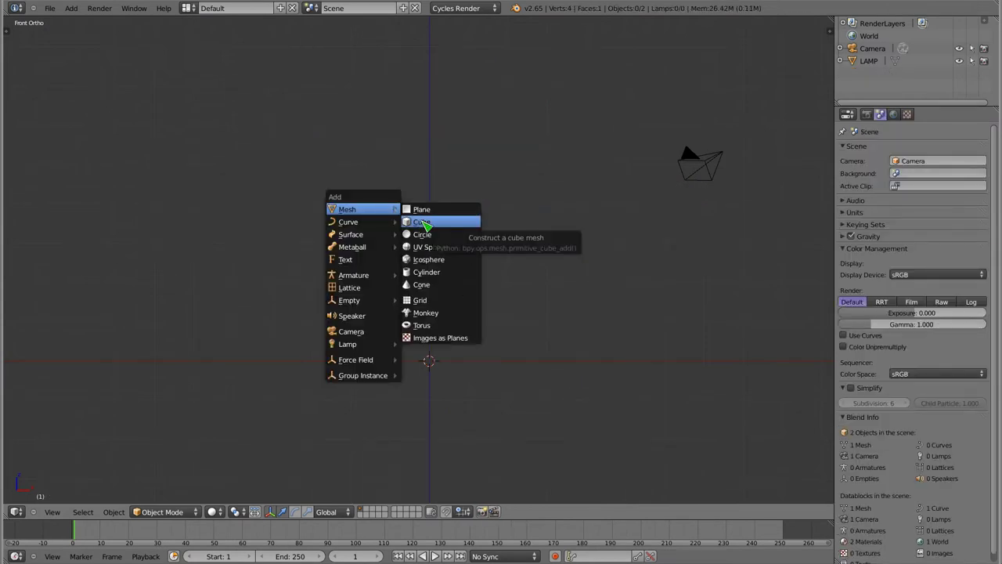
left_click(423, 223)
key("g")
key("x")
left_click(396, 360)
Step: Duplicate the cube to the right and stretch both cubes vertically into tall pillars
key("shift+d")
key("x")
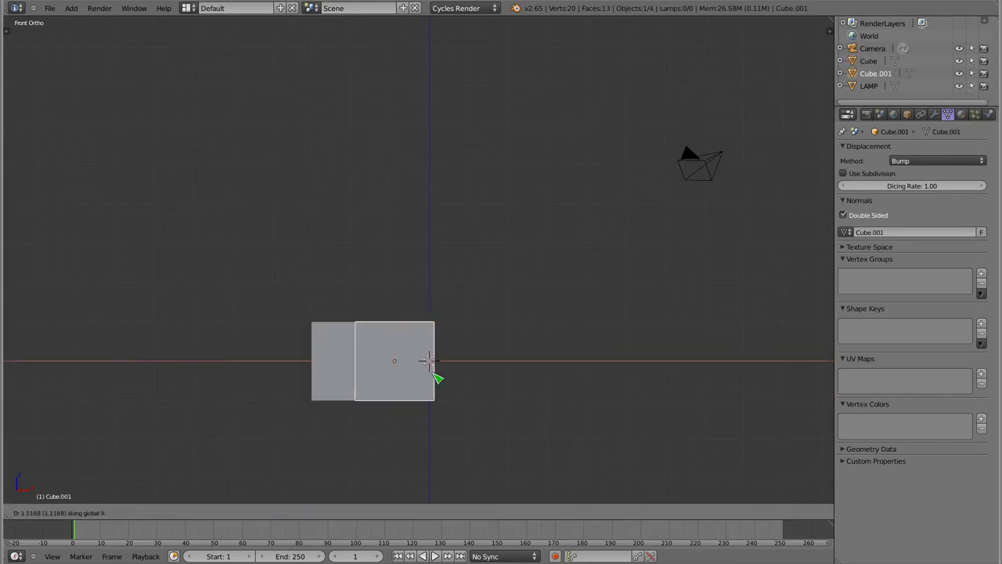
left_click(533, 382)
right_click(389, 351, "shift")
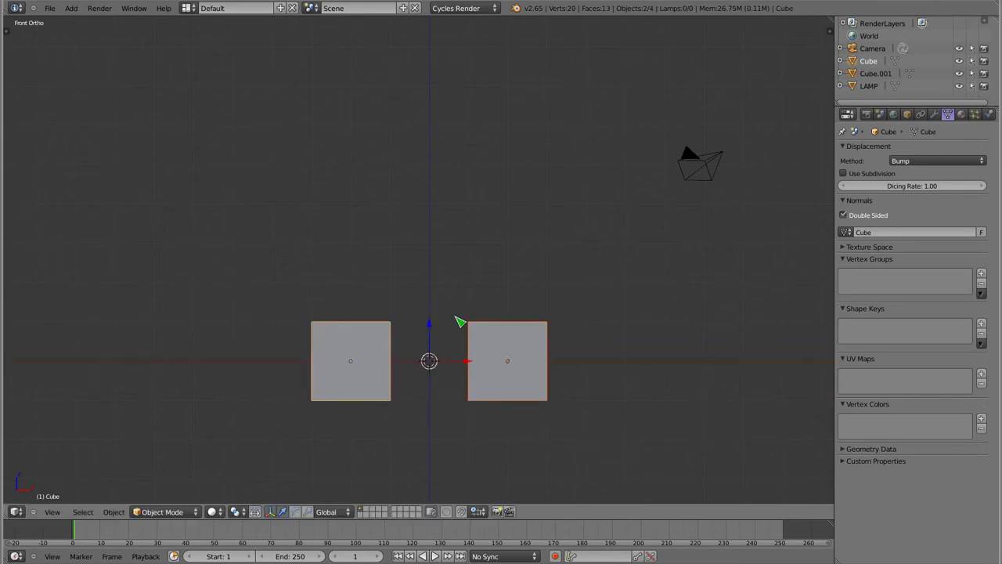
key("s")
key("z")
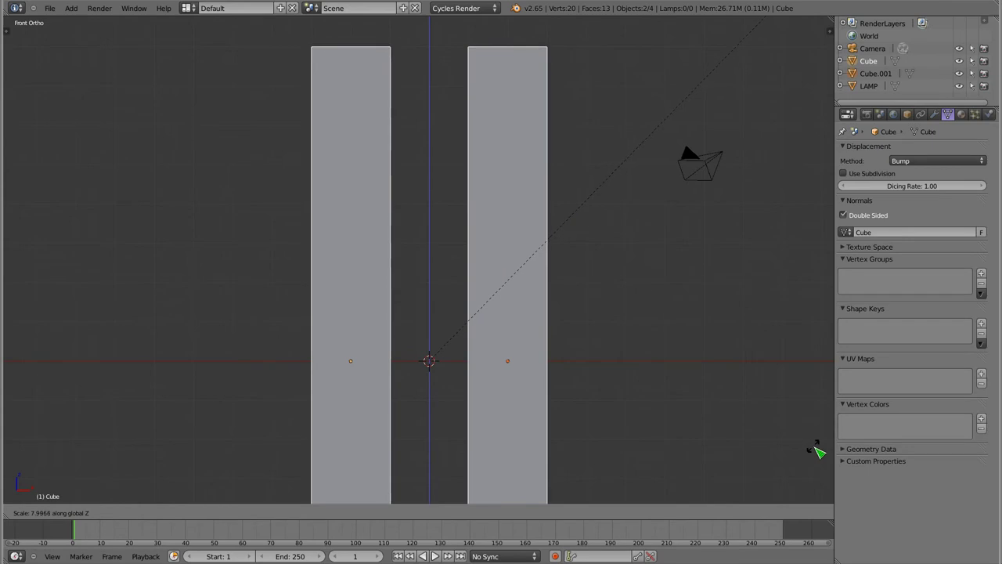
left_click(816, 452)
Step: Add a plane and scale it up into a large floor under the pillars
key("shift+a")
left_click(488, 302)
key("s")
left_click(241, 405)
mouse_move(341, 449)
middle_mouse_down()
mouse_move(347, 398)
mouse_move(399, 281)
mouse_move(393, 291)
mouse_move(418, 289)
mouse_move(612, 242)
middle_mouse_up()
scroll(418, 289, "down", 6)
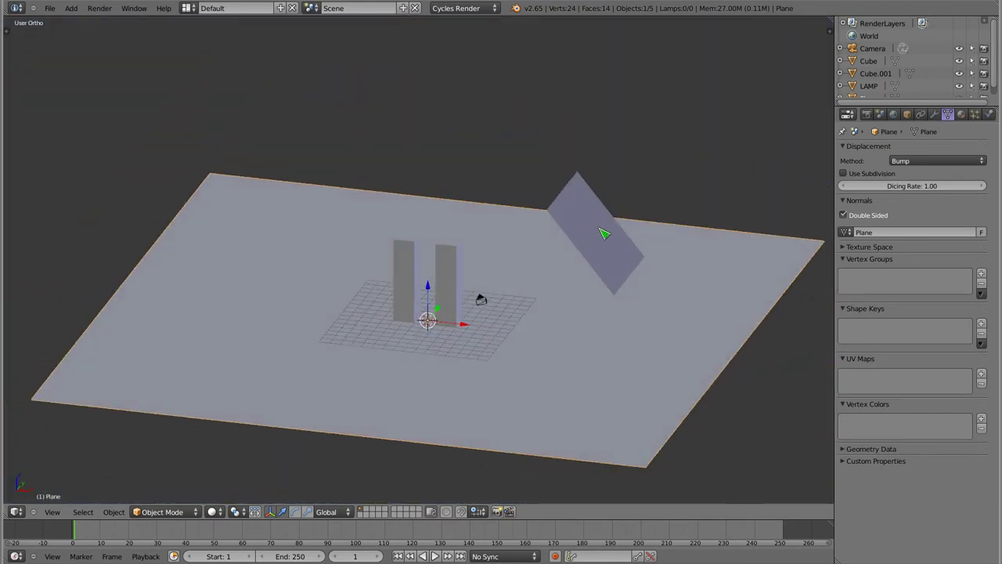
Step: Switch to the Cycles screen layout with rendered shading and camera view in the right view
left_click(213, 511)
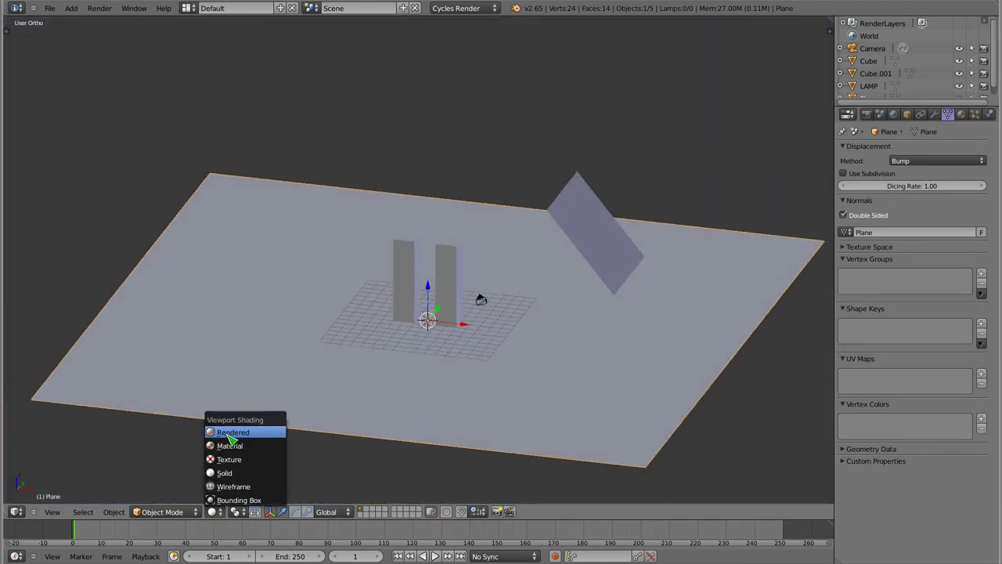
left_click(235, 431)
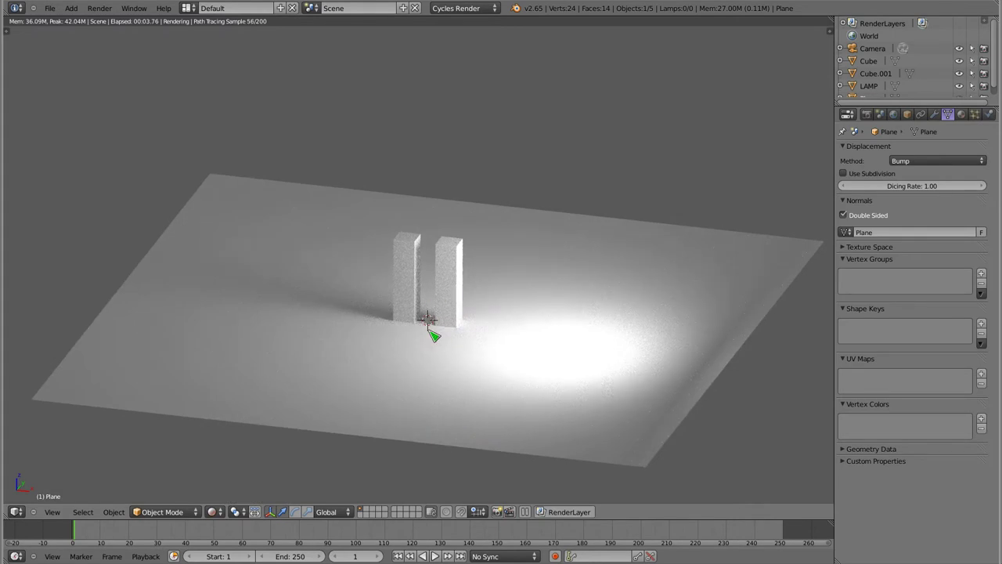
left_click(191, 9)
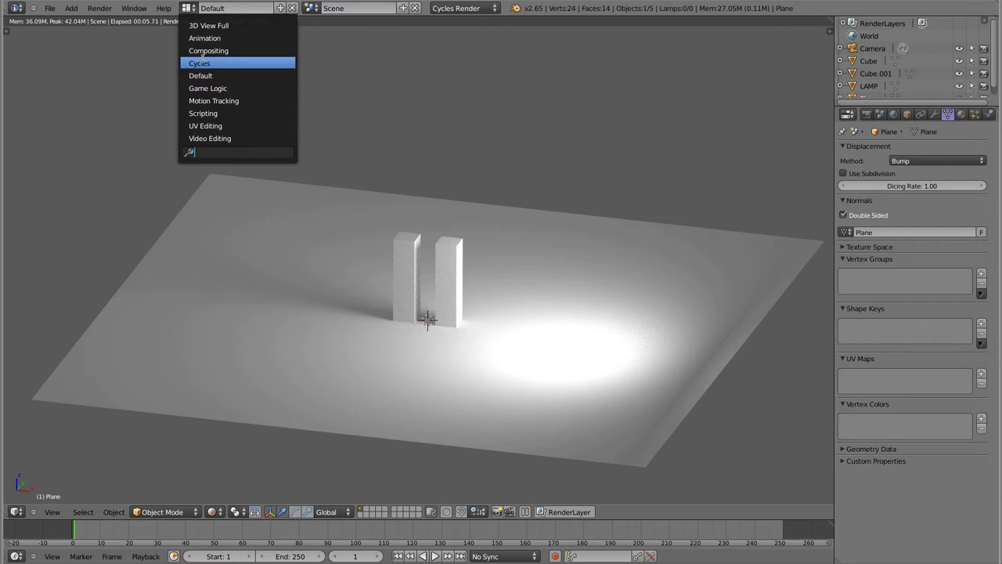
left_click(200, 63)
mouse_move(597, 156)
middle_mouse_down()
mouse_move(563, 201)
mouse_move(572, 177)
middle_mouse_up()
key("KP_0")
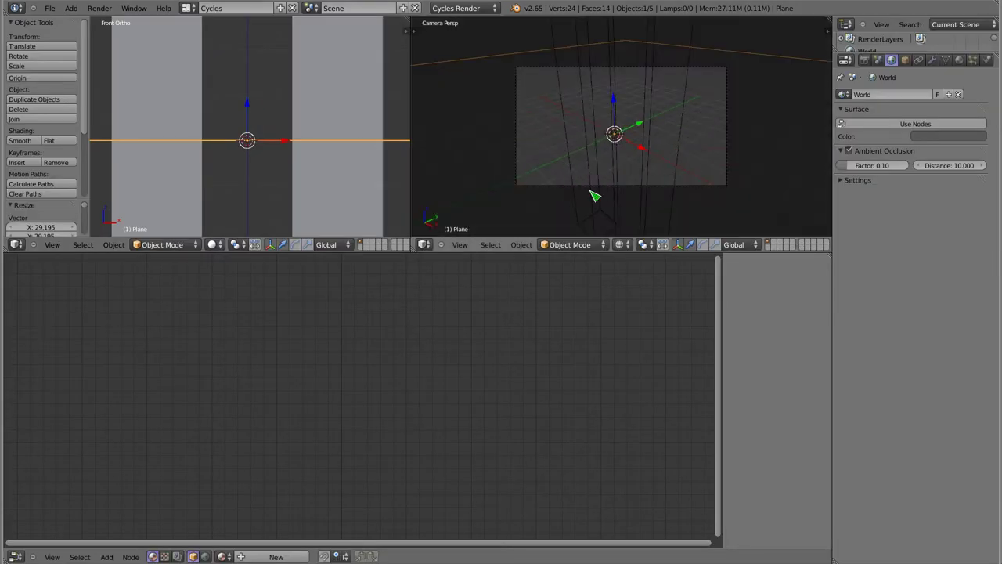
left_click(620, 245)
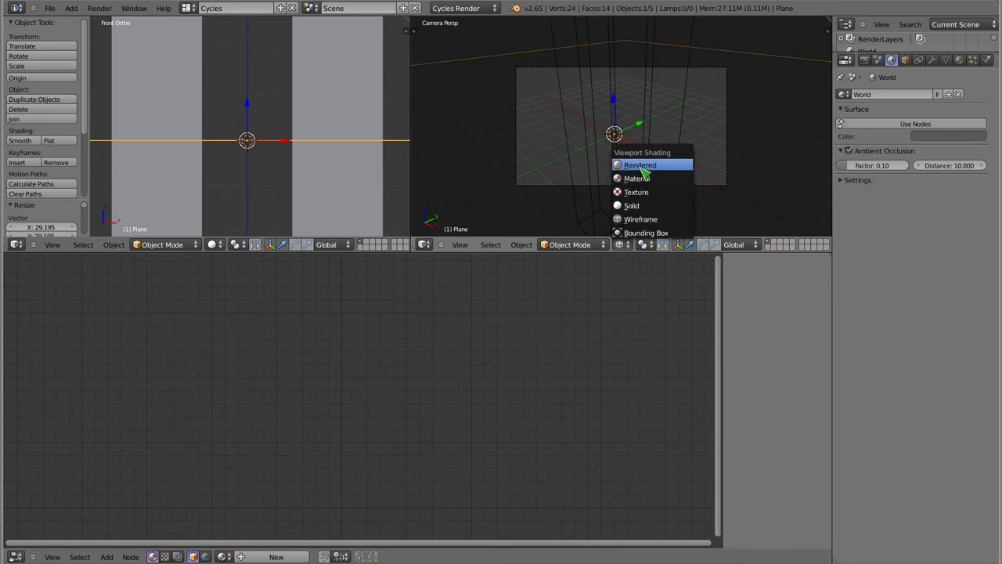
left_click(644, 169)
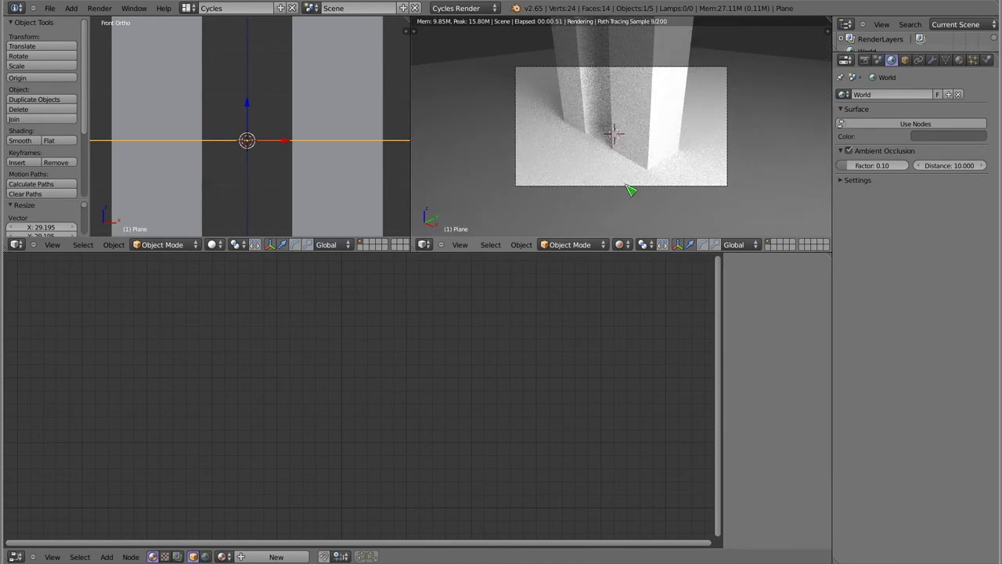
Step: Move and rotate the camera so it frames both boxes, then switch to the browser
key("KP_0")
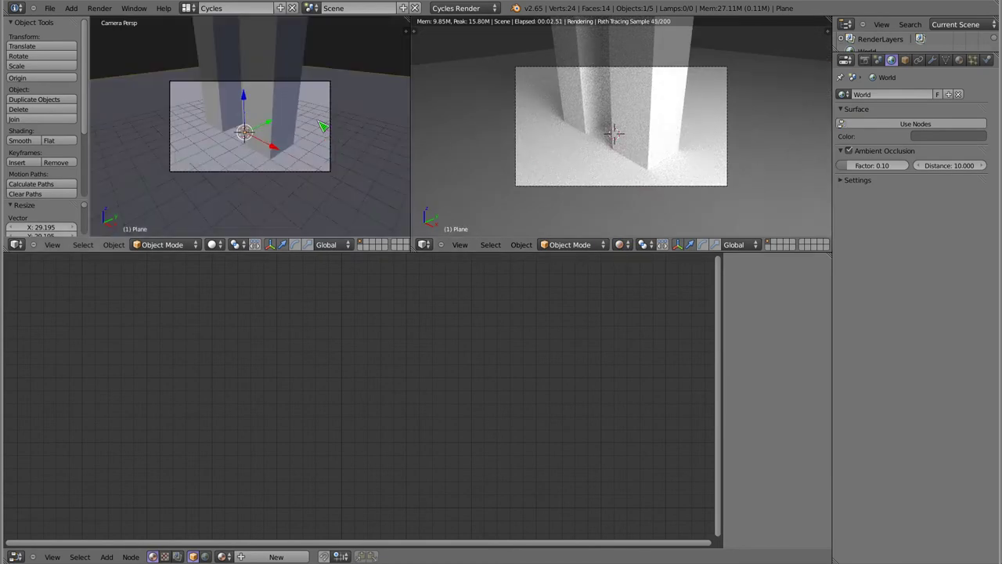
right_click(335, 112)
key("g")
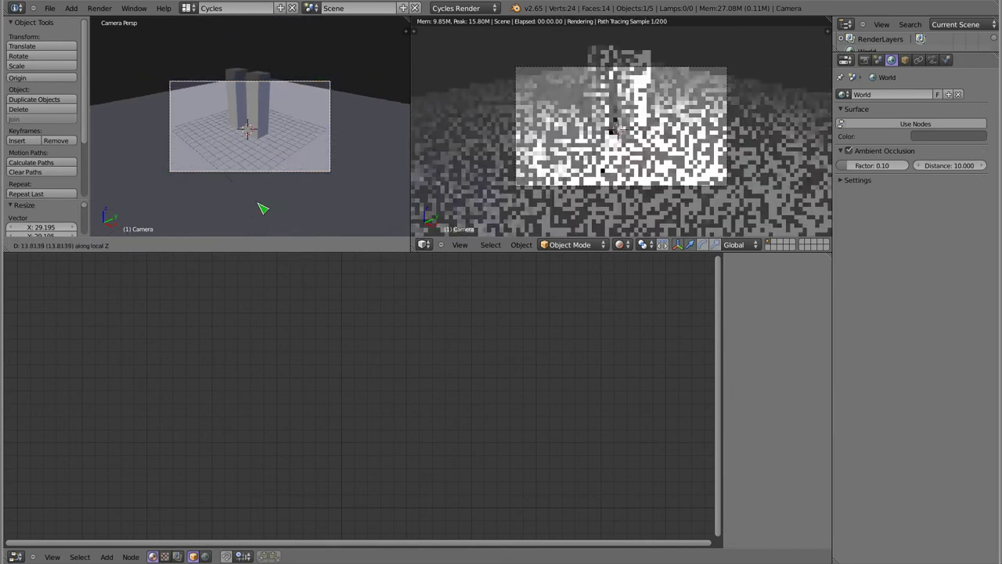
left_click(248, 166)
key("r")
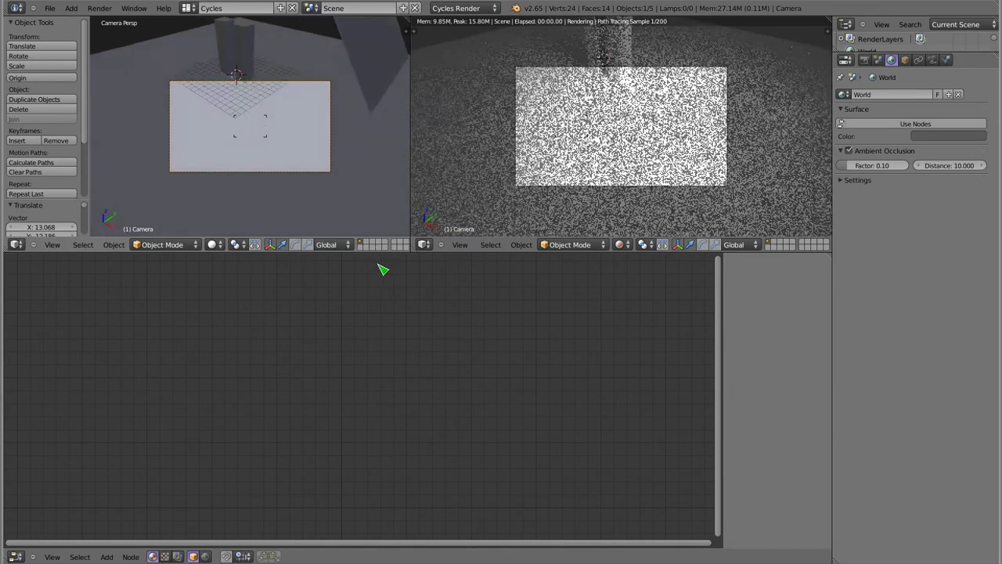
key("g")
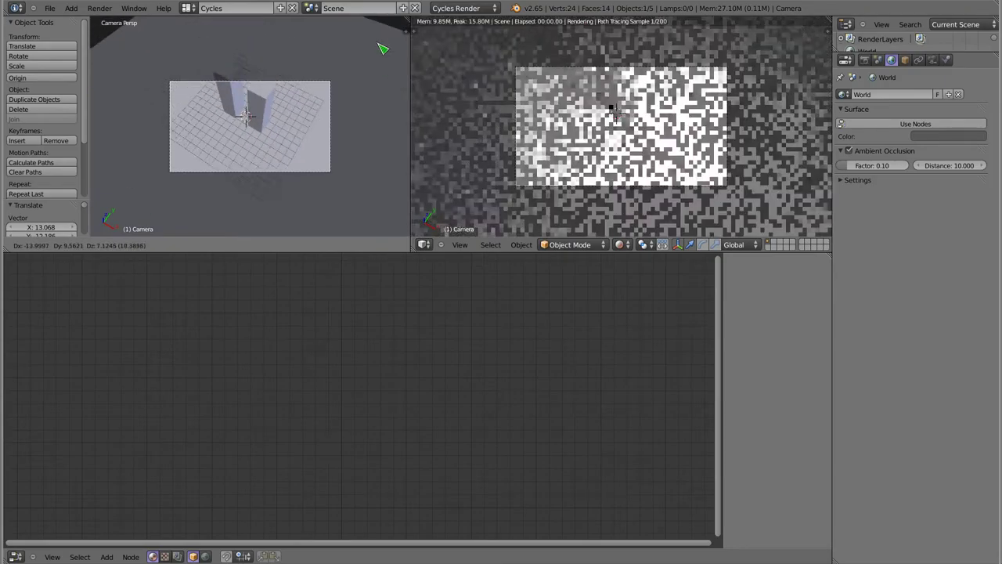
left_click(347, 188)
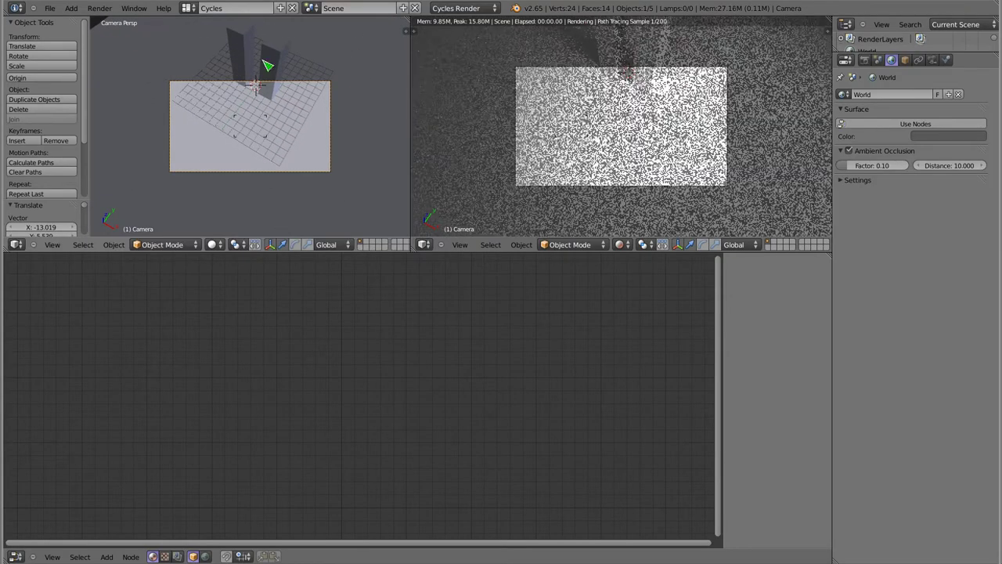
middle_click_drag(270, 73, 258, 114)
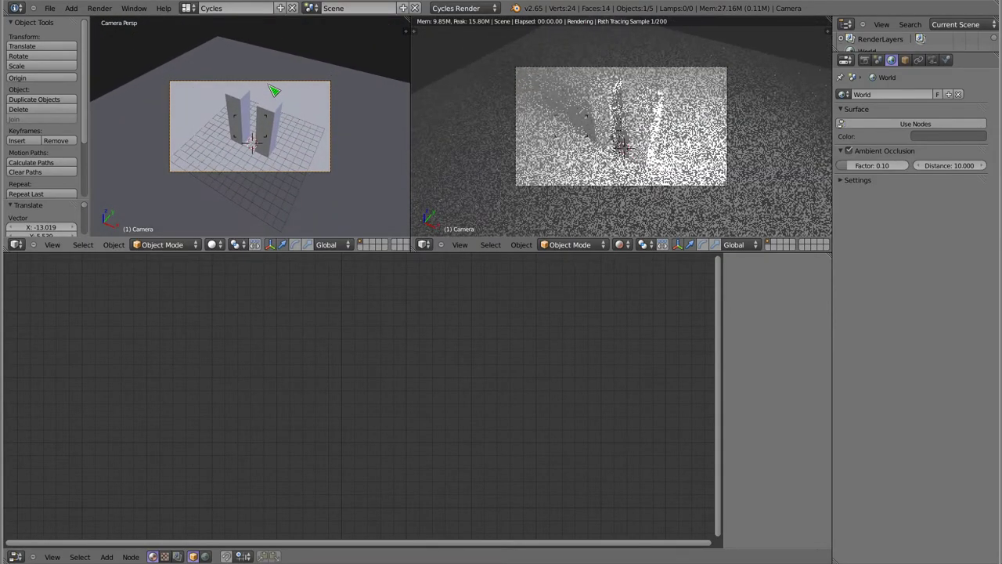
scroll(269, 129, "up", 2)
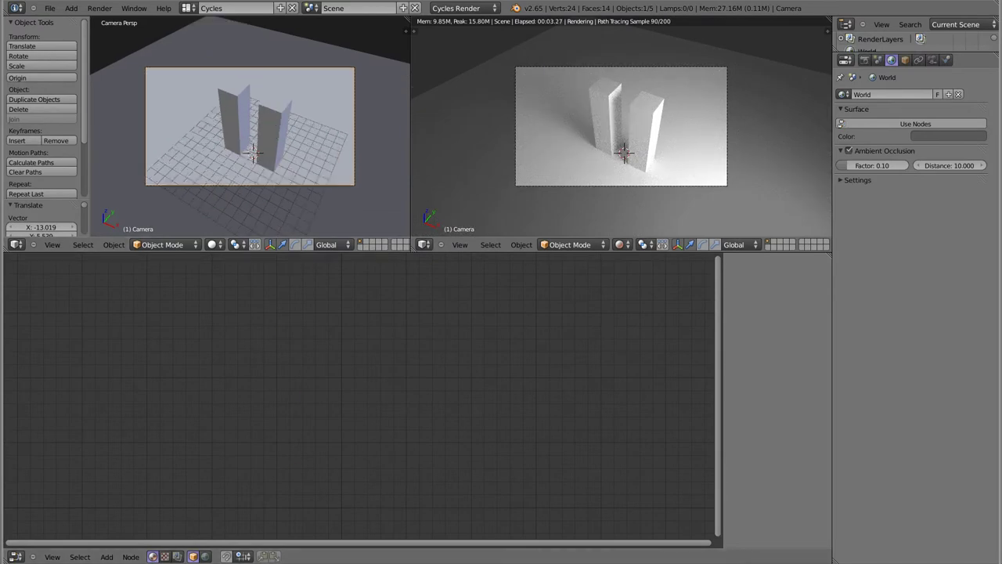
key("alt+Tab")
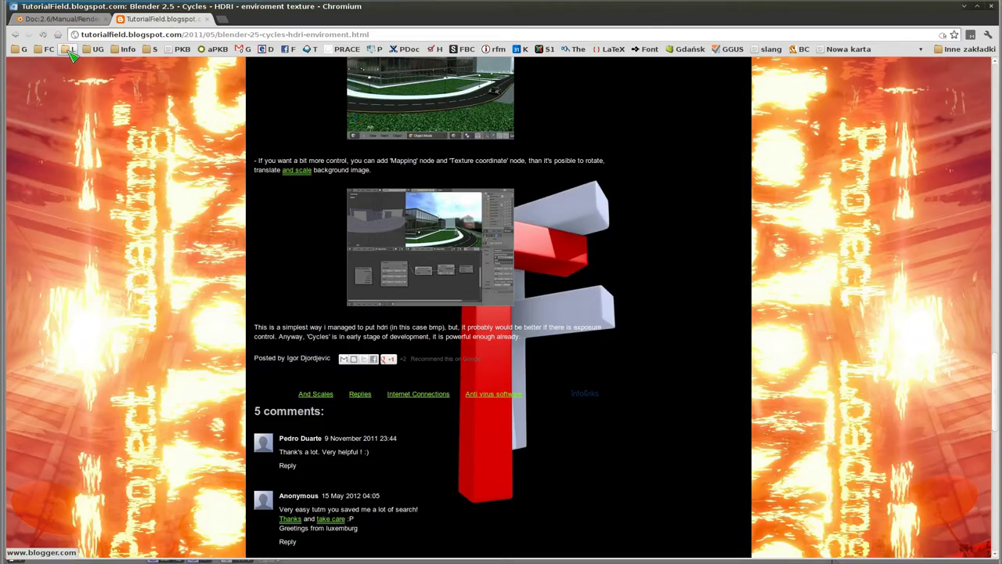
Step: Scroll the BlenderWiki Shaders page to the Ambient Occlusion section, then return to Blender
key("ctrl+Tab")
scroll(341, 252, "down", 2)
scroll(341, 252, "down", 2)
scroll(341, 252, "down", 1)
scroll(342, 252, "down", 1)
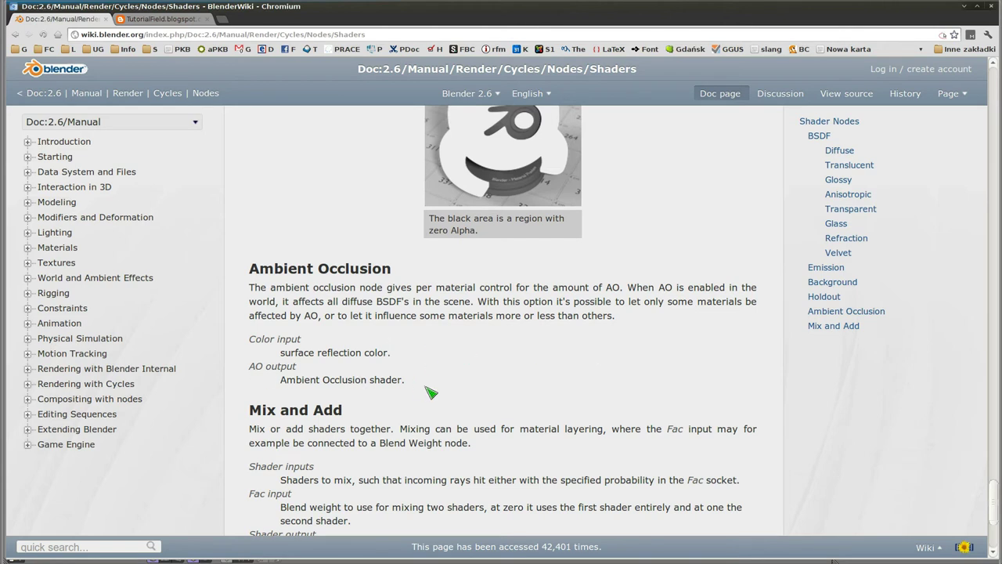
key("alt+Tab")
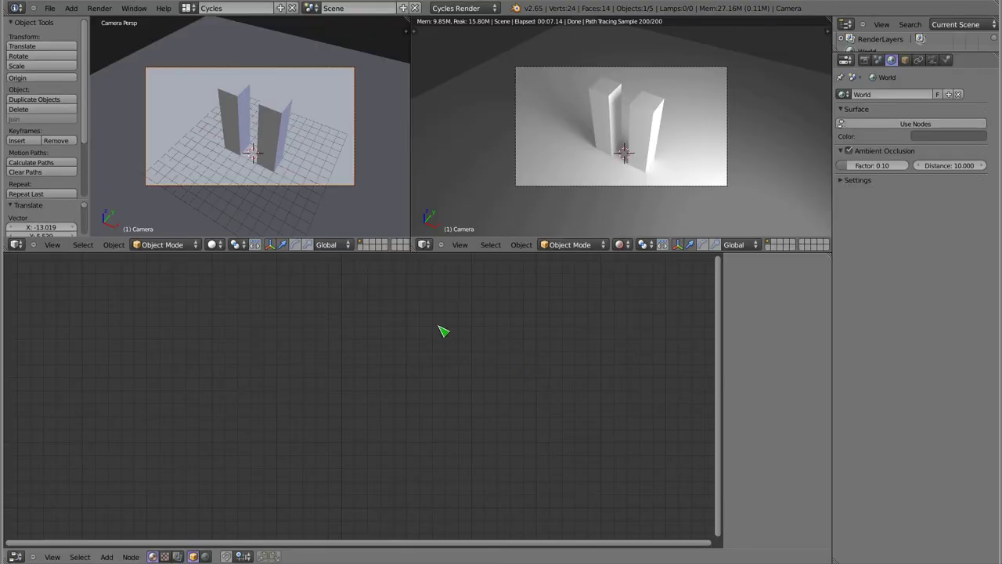
Step: Select the right box and give it a new material, Material.001
right_click(644, 129)
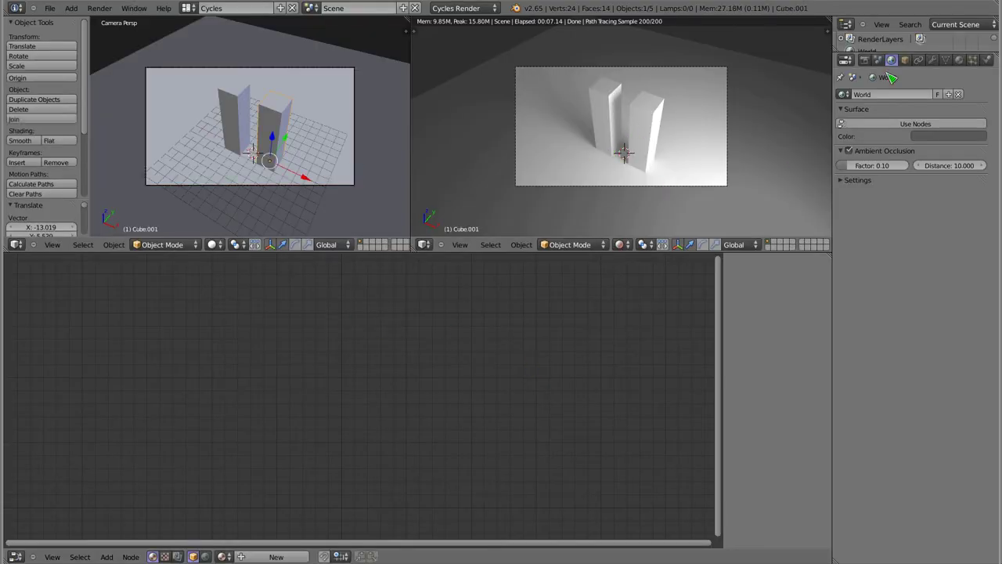
left_click(960, 61)
left_click(914, 129)
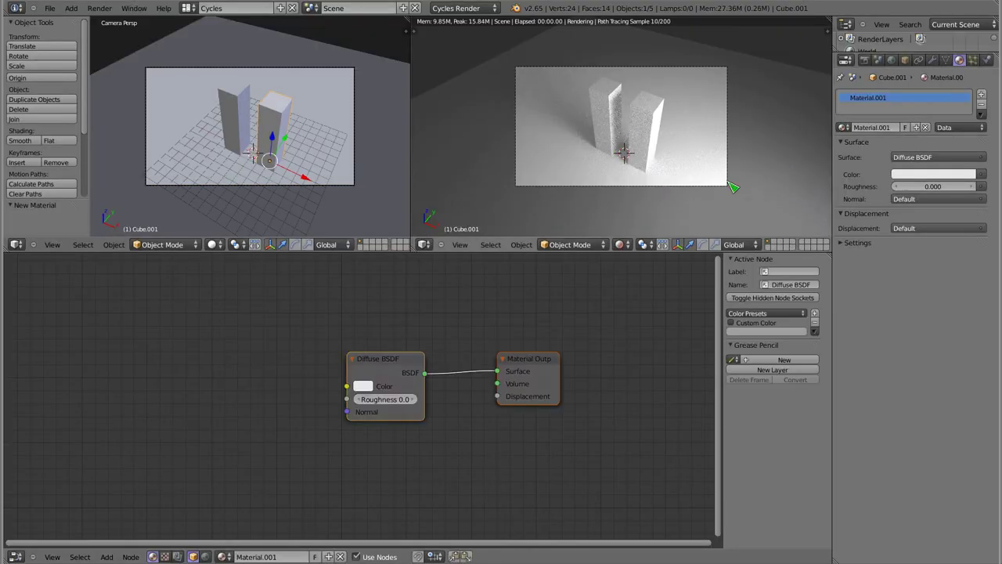
Step: Lower the Diffuse BSDF colour to 0.550 grey
left_click(394, 360)
left_click_drag(394, 361, 411, 359)
left_click(381, 384)
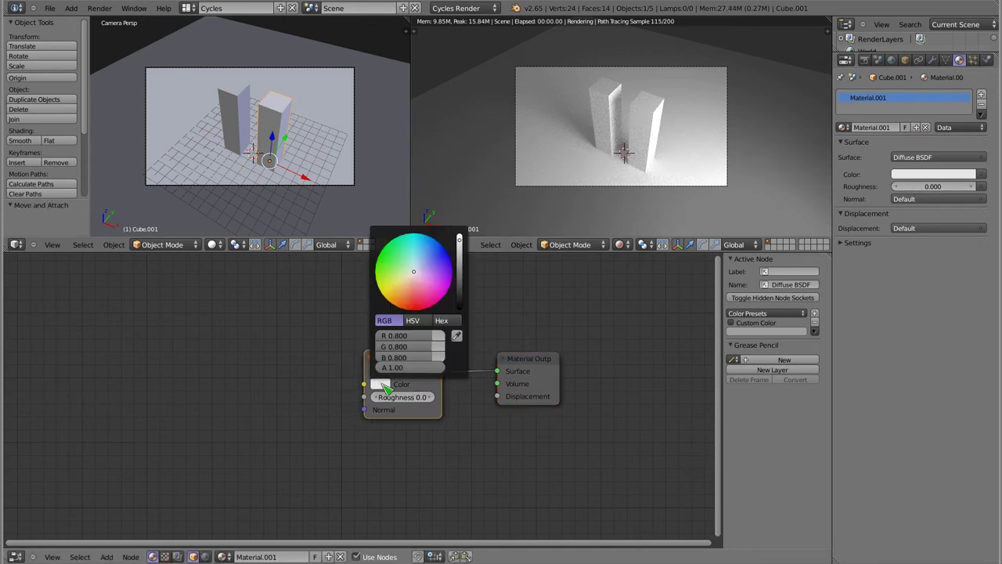
scroll(420, 353, "down", 2)
scroll(421, 352, "down", 1)
scroll(422, 353, "down", 2)
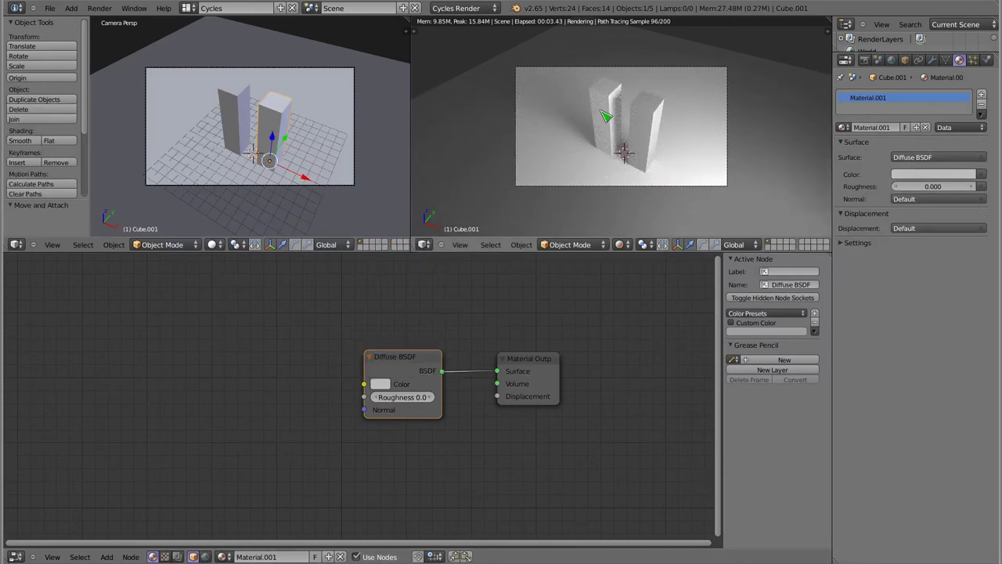
Step: Give the left box a new material with an Ambient Occlusion surface shader
right_click(605, 116)
left_click(895, 130)
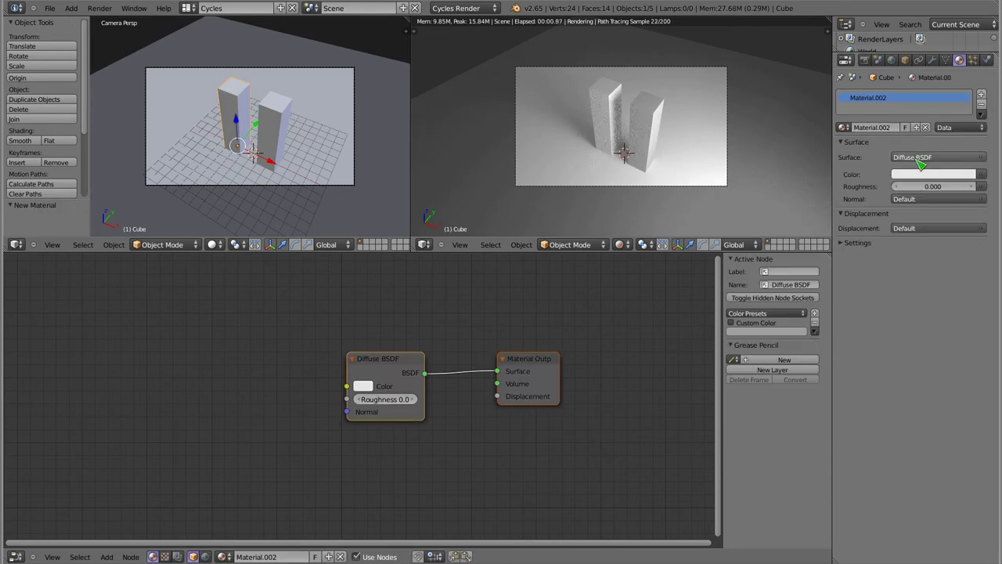
left_click(919, 159)
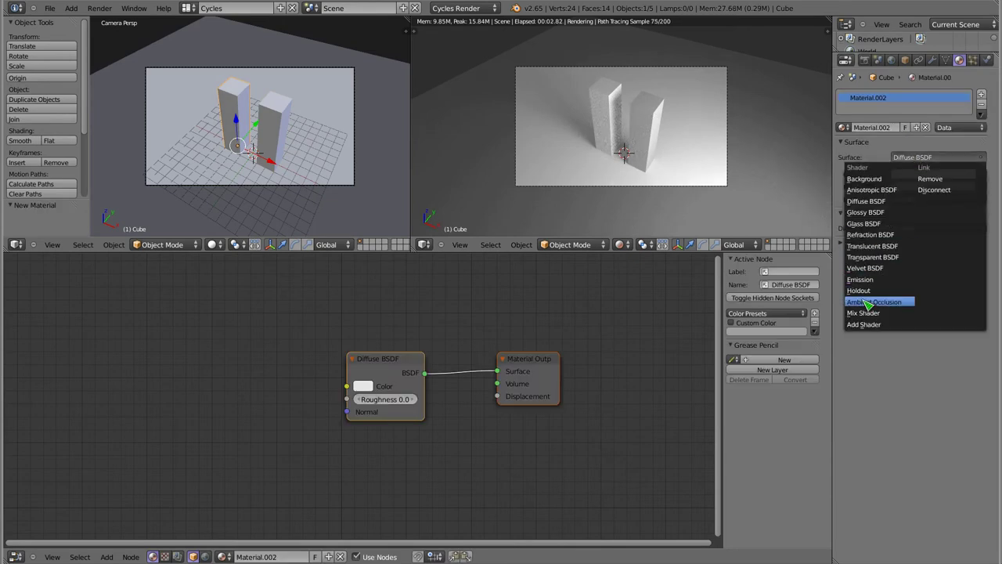
left_click(899, 304)
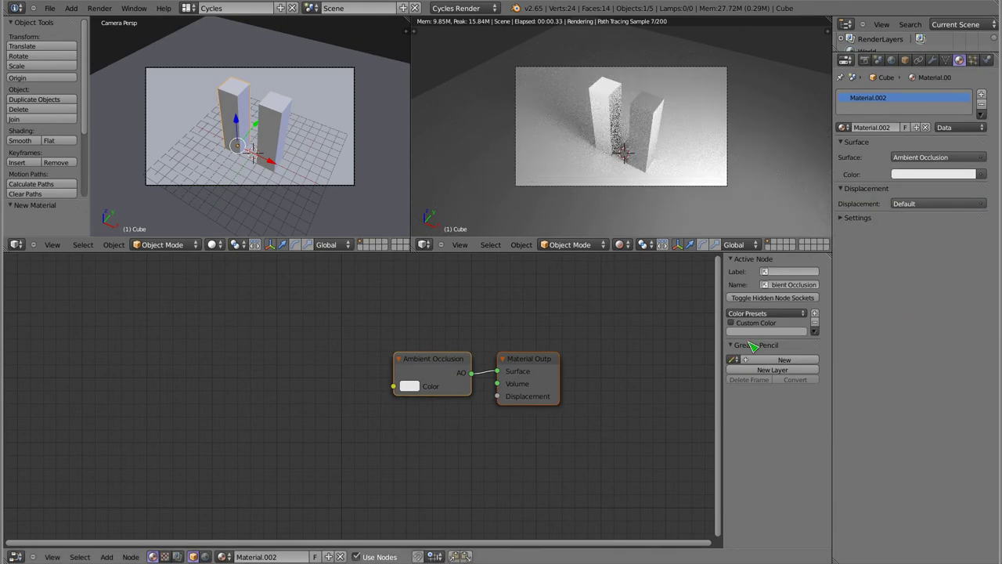
left_click_drag(437, 365, 381, 366)
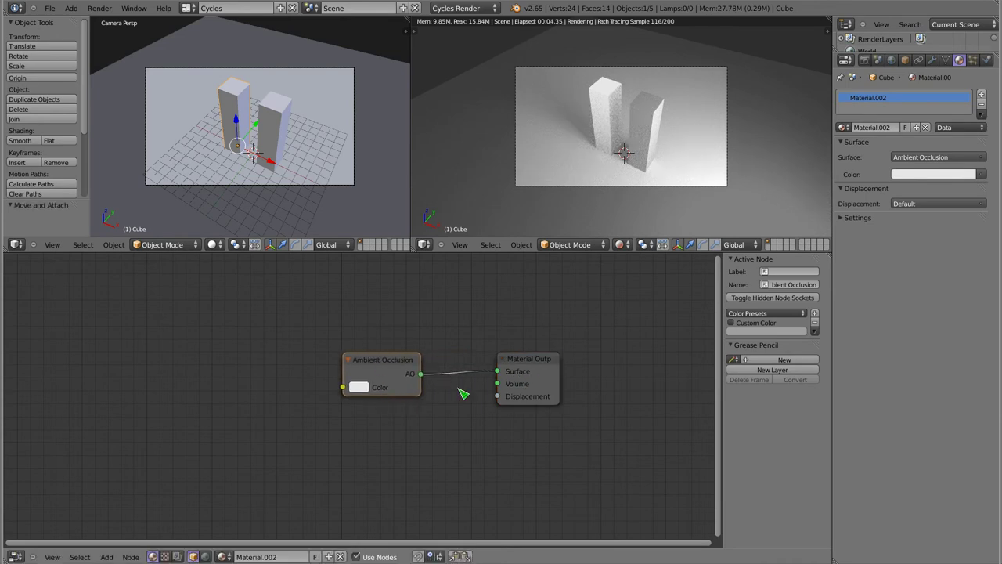
left_click_drag(537, 362, 510, 358)
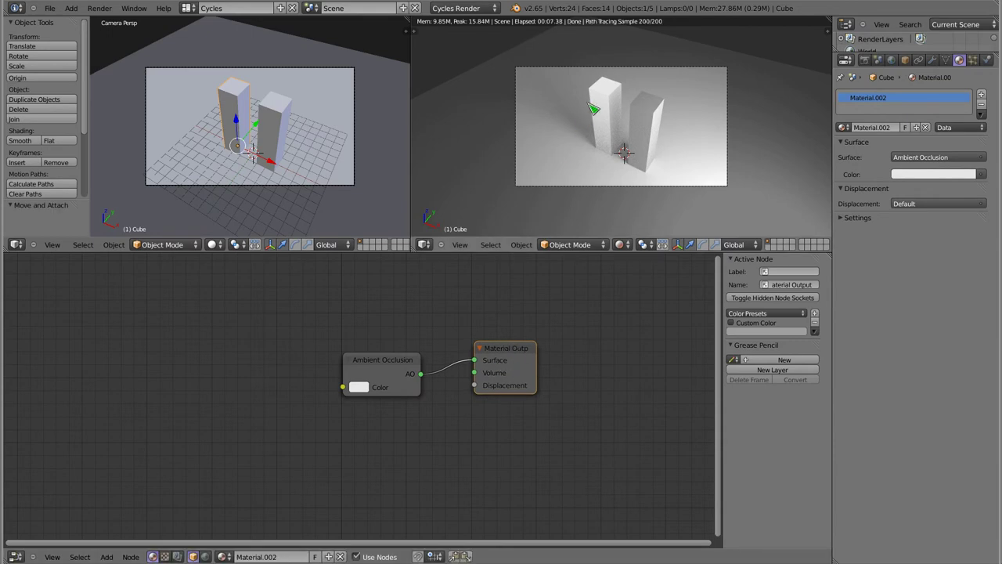
Step: Set the Ambient Occlusion node colour to 0.550 grey
left_click(359, 386)
scroll(393, 352, "down", 3)
scroll(394, 352, "down", 3)
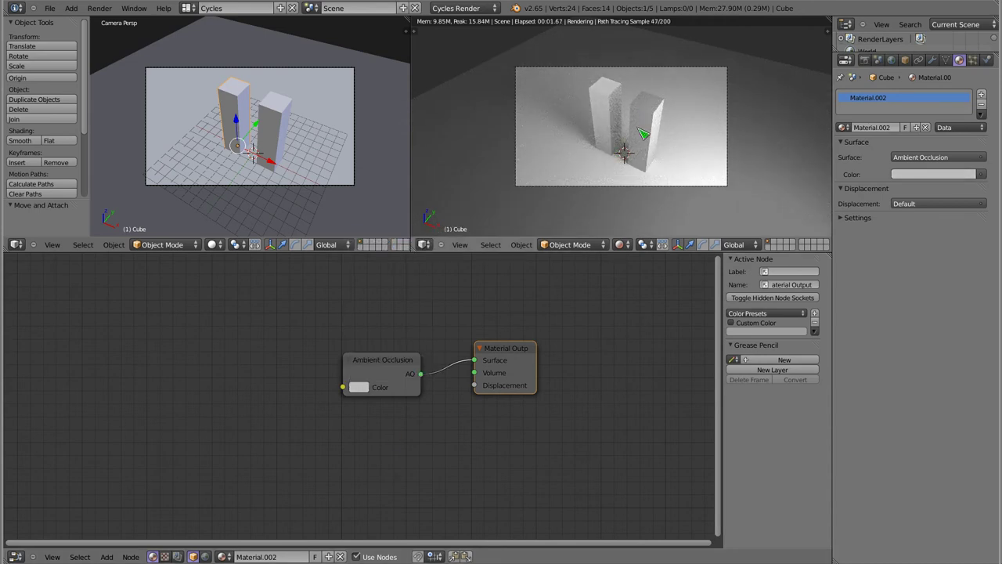
scroll(642, 135, "up", 5)
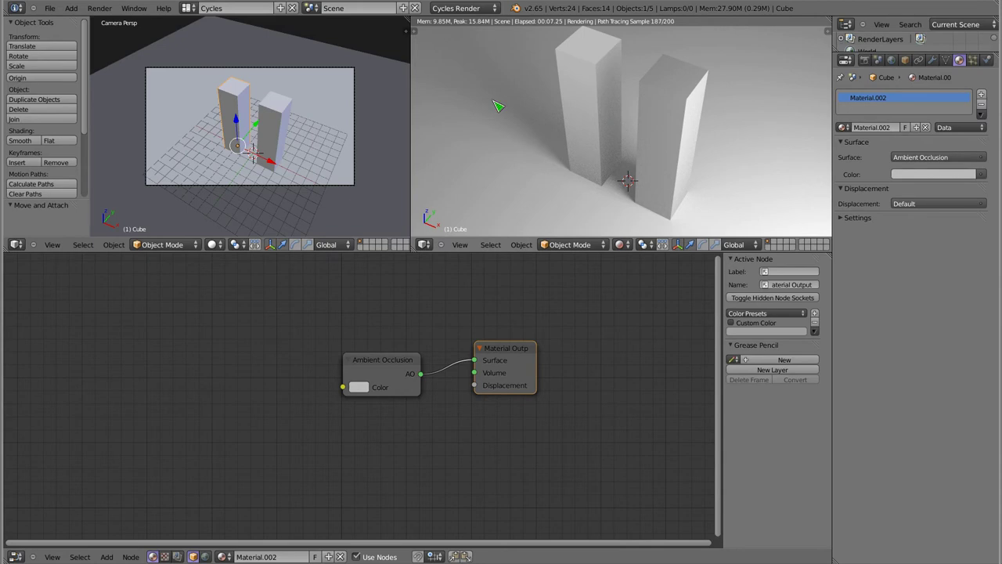
scroll(309, 160, "down", 4)
Step: Select and hide the glowing lamp plane, then return the left view to the camera framing
scroll(309, 160, "down", 3)
right_click(364, 153)
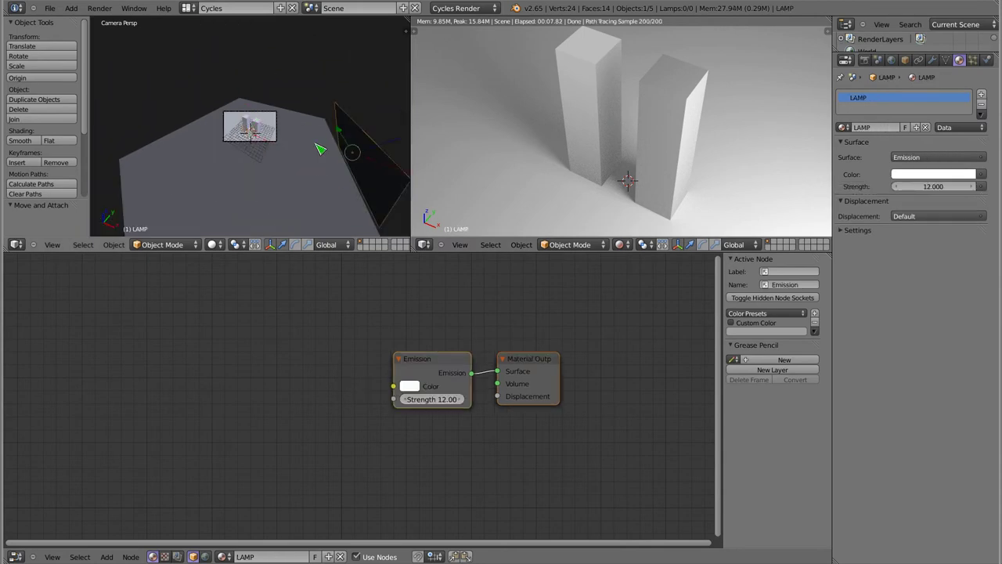
key("h")
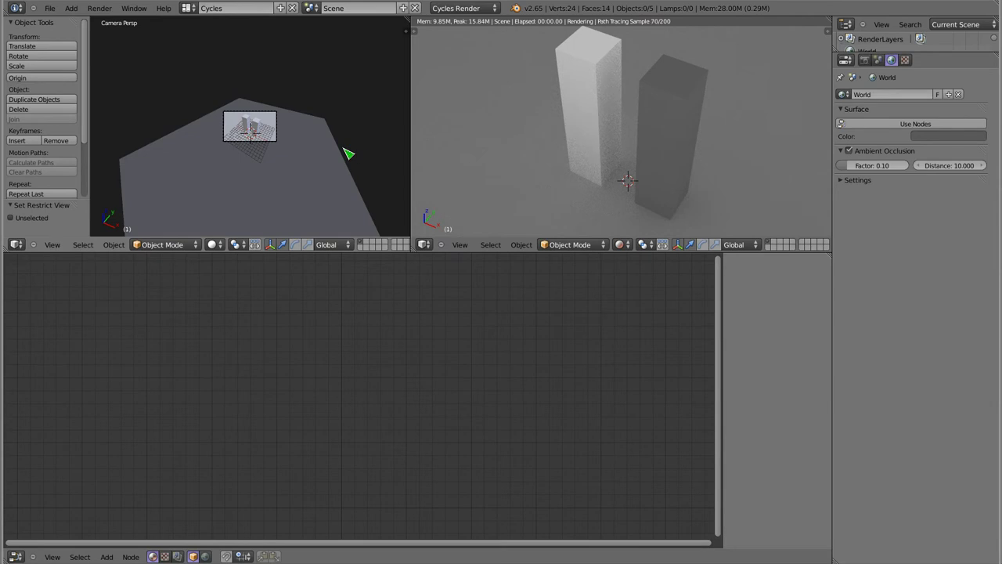
key("Home")
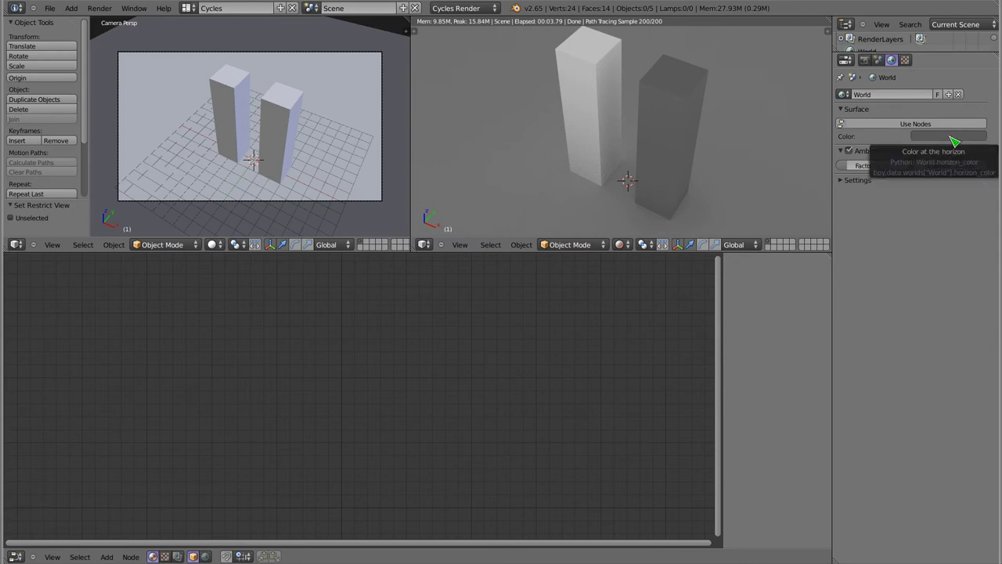
Step: Switch the world to node-based shading and show its shader nodes
left_click(954, 142)
scroll(950, 63, "down", 1)
scroll(950, 63, "down", 1)
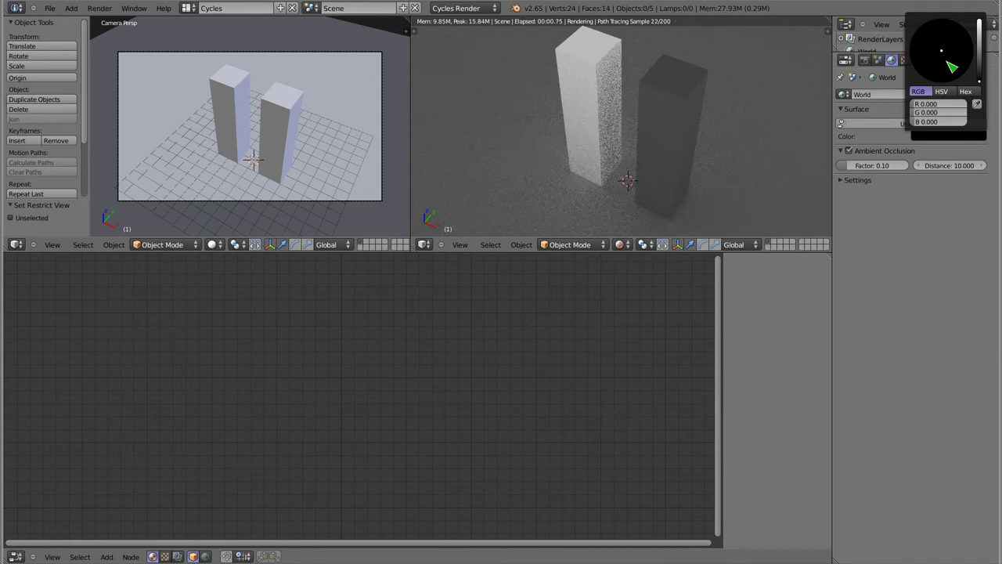
left_click(908, 124)
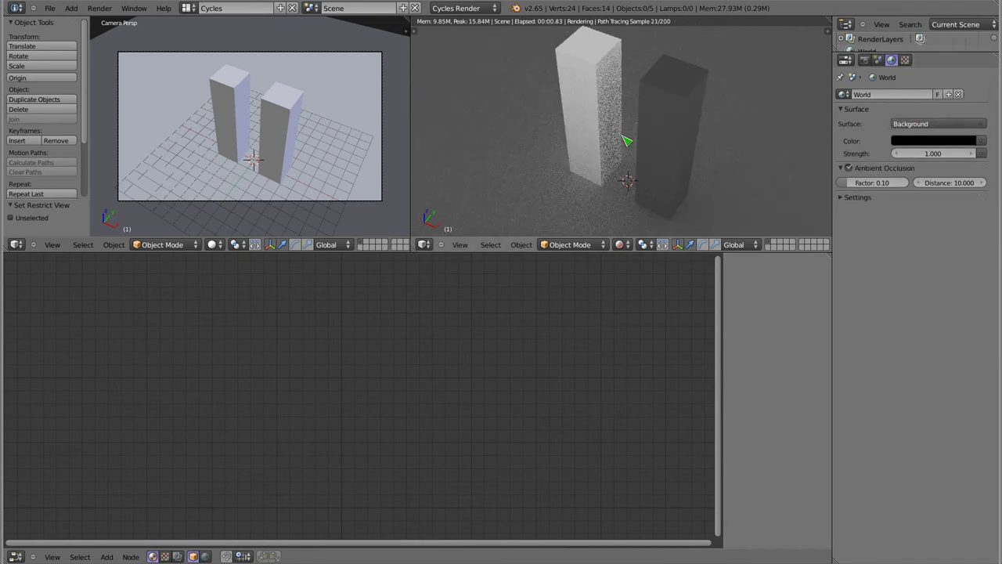
left_click(205, 556)
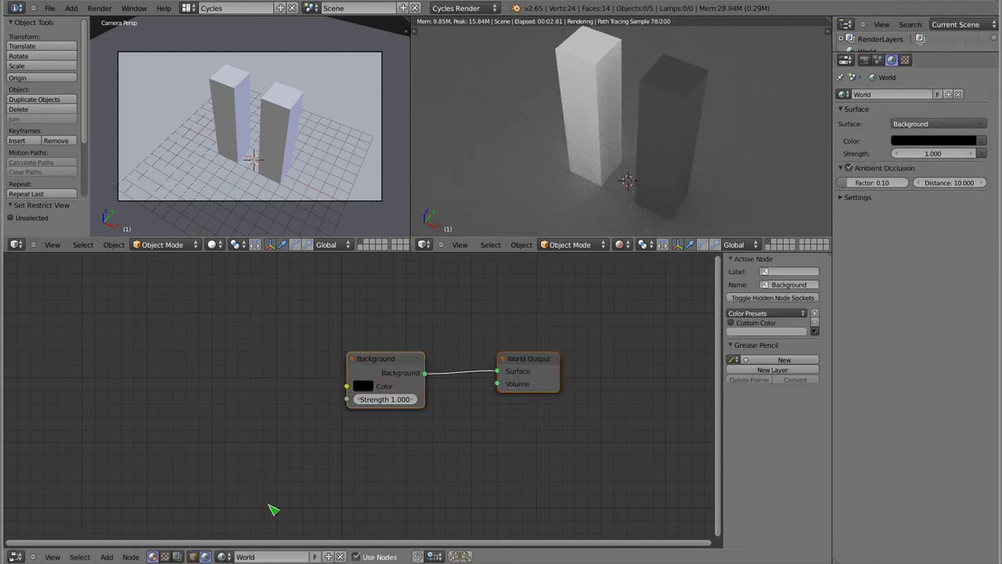
Step: Set the world Background node strength to 0
left_click_drag(389, 376, 380, 375)
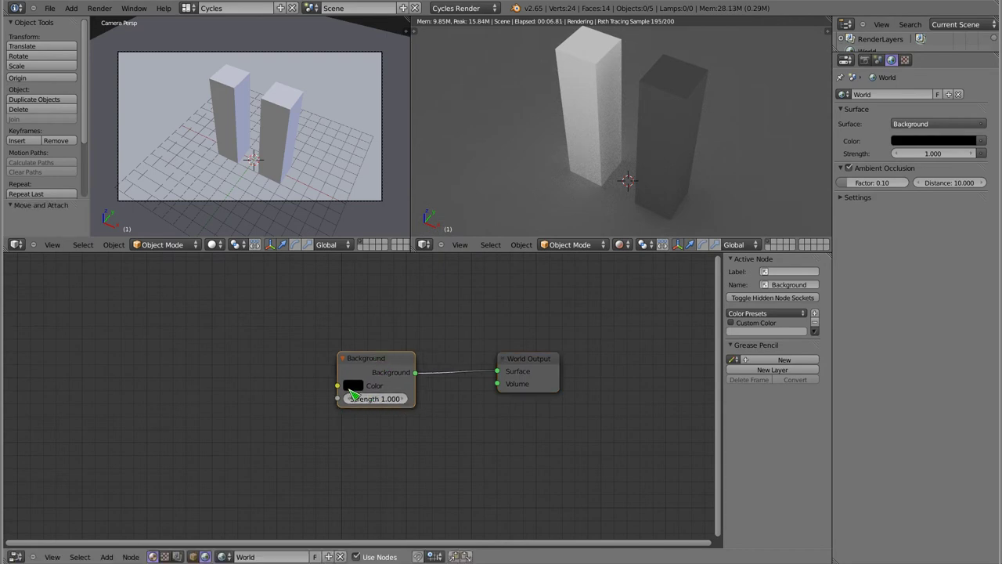
left_click(354, 387)
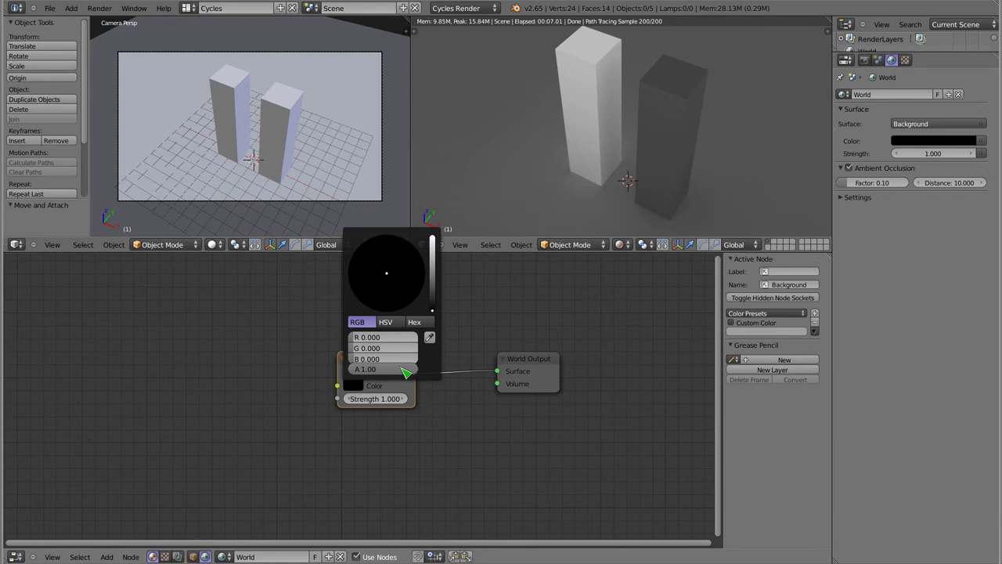
left_click(376, 399)
type("0")
key("Return")
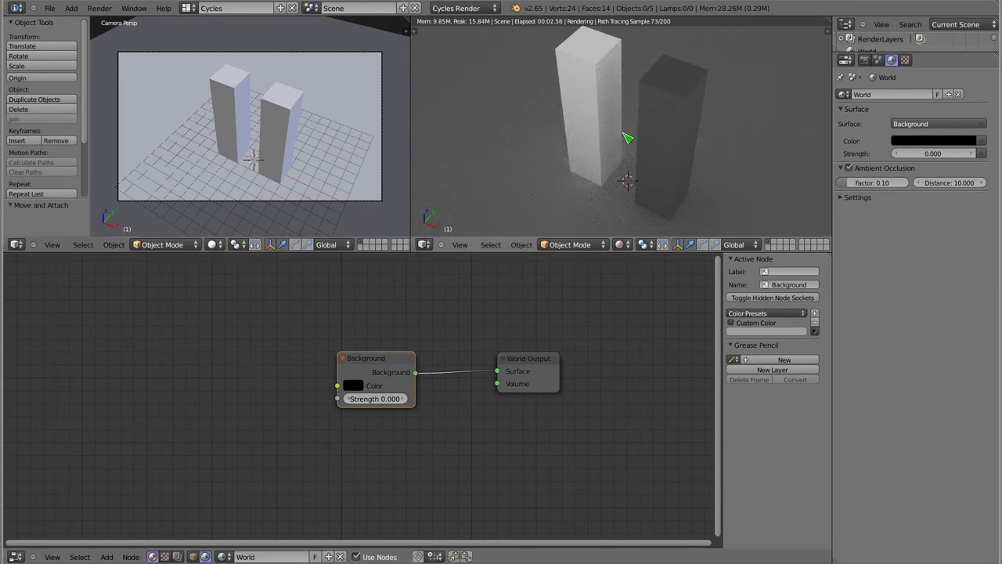
Step: Make the left view orthographic and select LAMP in an enlarged Outliner
mouse_move(619, 141)
middle_mouse_down()
mouse_move(761, 147)
mouse_move(757, 128)
mouse_move(698, 130)
mouse_move(682, 168)
mouse_move(631, 107)
middle_mouse_up()
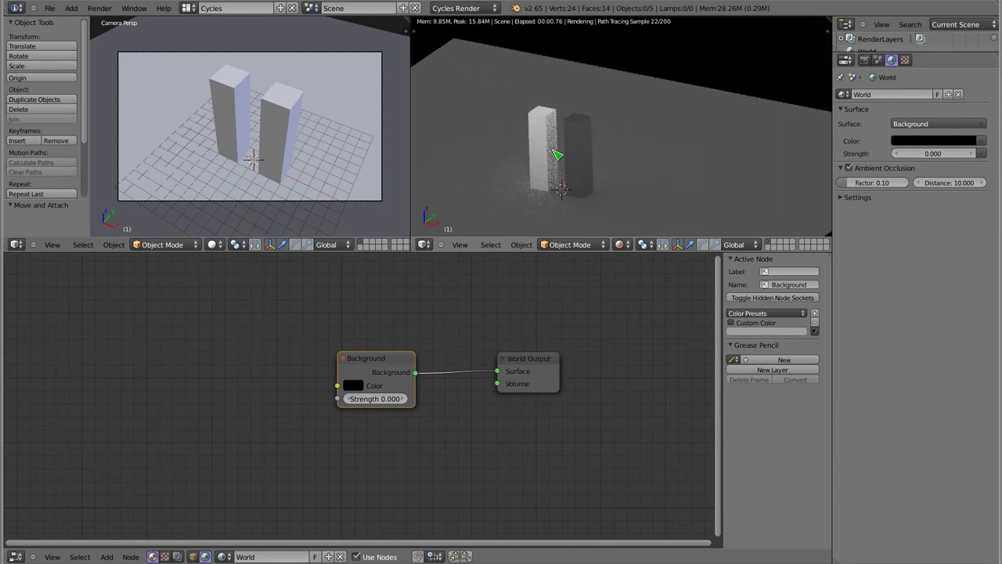
scroll(226, 151, "down", 2)
mouse_move(226, 151)
middle_mouse_down()
mouse_move(258, 134)
mouse_move(264, 179)
mouse_move(246, 157)
mouse_move(279, 130)
mouse_move(273, 149)
mouse_move(266, 128)
mouse_move(261, 183)
mouse_move(243, 138)
mouse_move(224, 163)
middle_mouse_up()
key("KP_5")
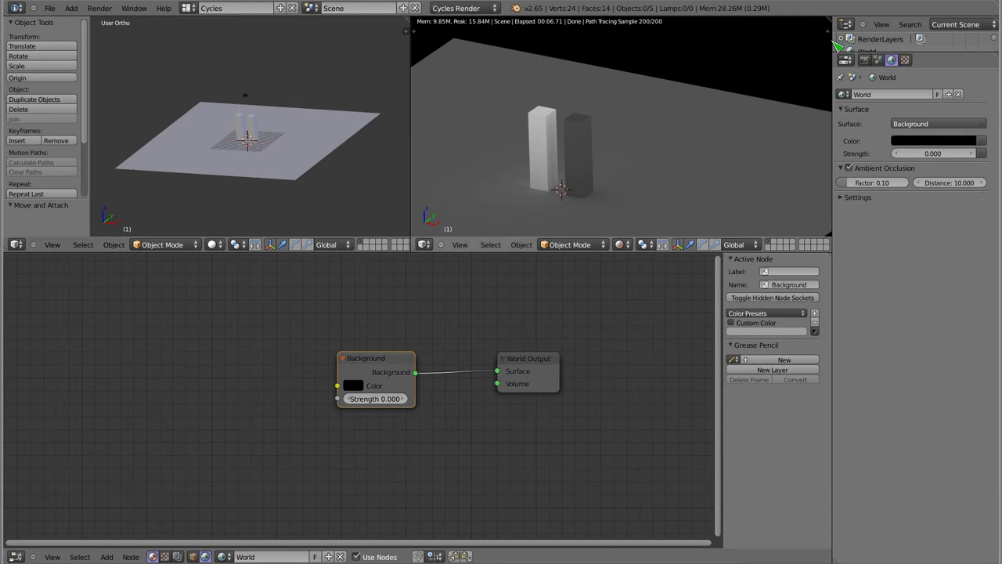
left_click_drag(929, 55, 921, 140)
left_click(866, 103)
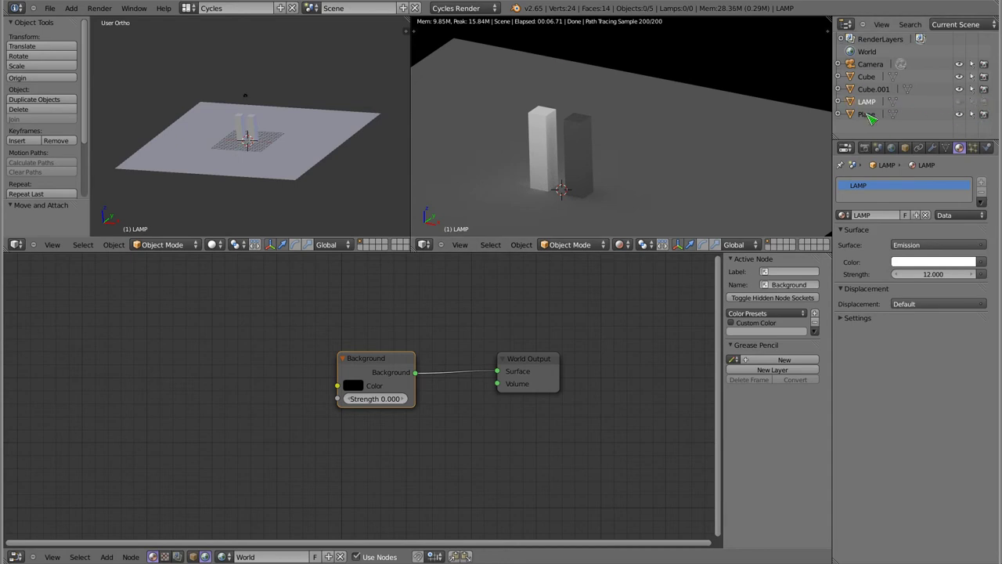
Step: Orbit the rendered preview around the pillars and select the box with the Ambient Occlusion material
left_click(550, 170)
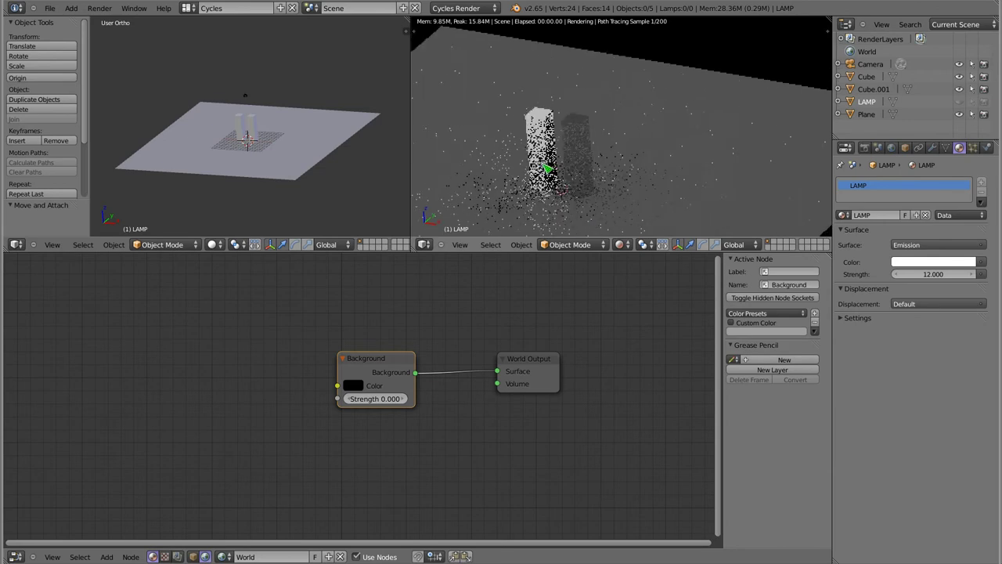
left_click(495, 149)
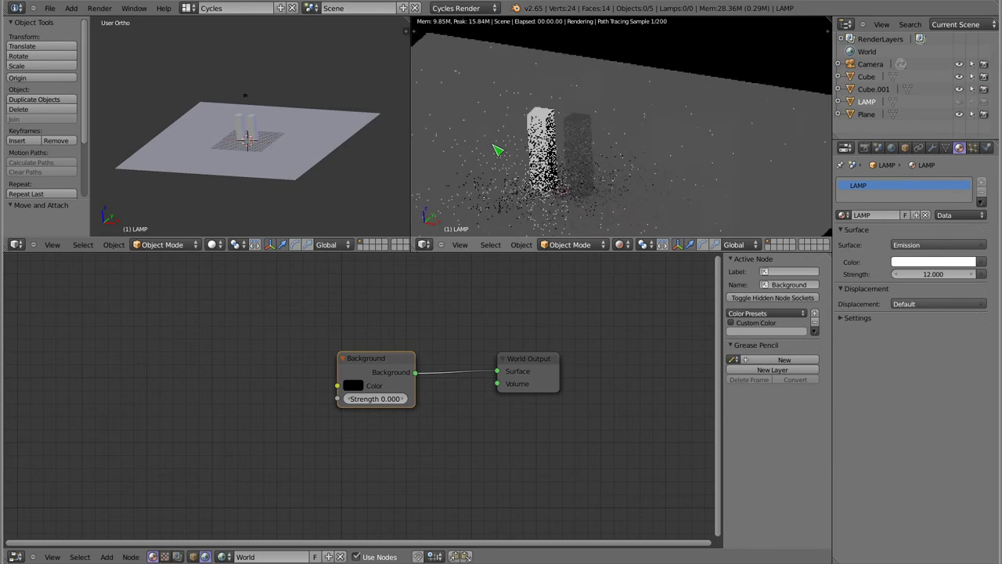
middle_click_drag(495, 149, 553, 167)
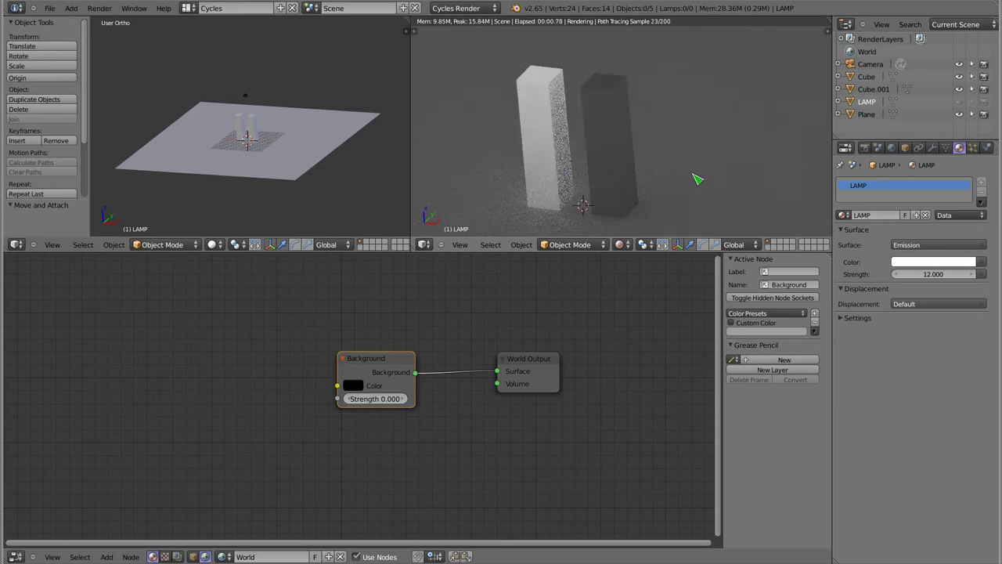
middle_click_drag(696, 179, 649, 156)
mouse_move(571, 180)
middle_mouse_down()
mouse_move(604, 168)
mouse_move(585, 93)
middle_mouse_up()
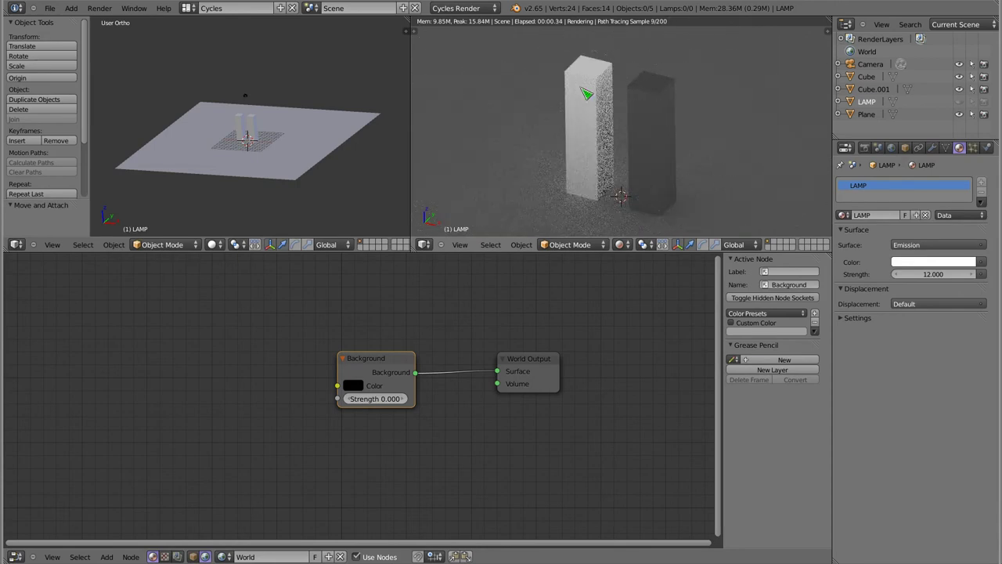
right_click(593, 99)
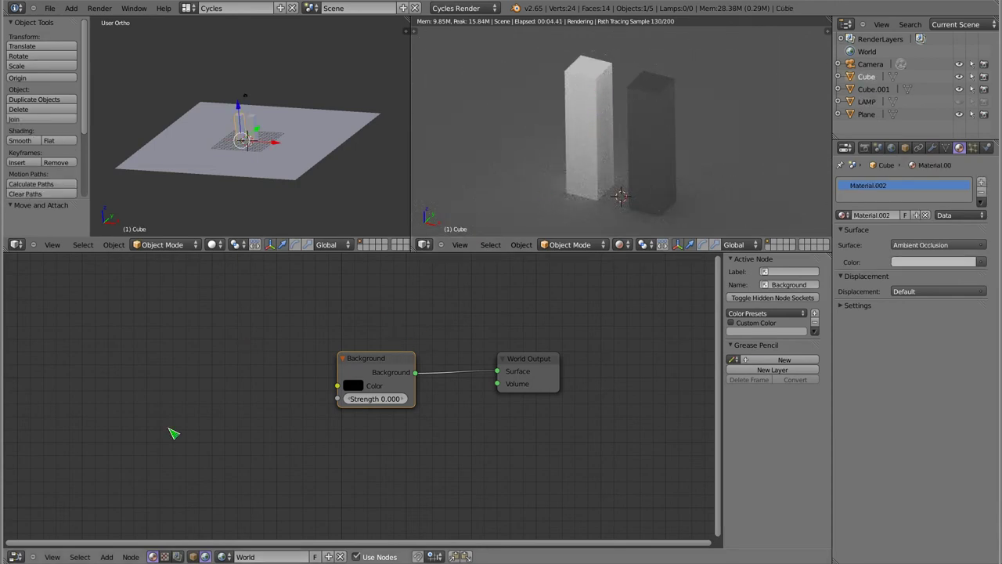
Step: Lower the Ambient Occlusion node colour to near black, then show the World settings
left_click(193, 556)
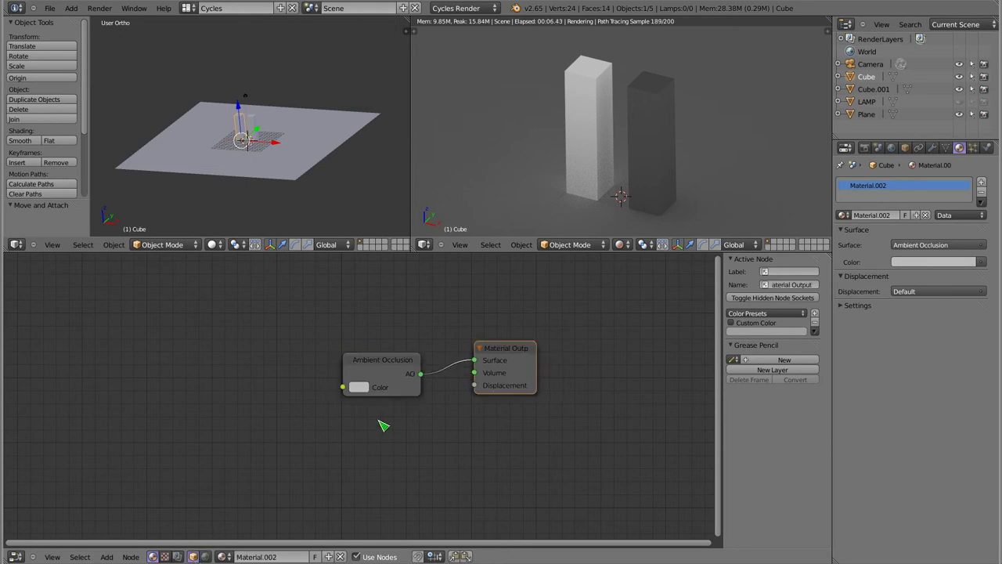
left_click_drag(392, 359, 378, 347)
left_click(347, 376)
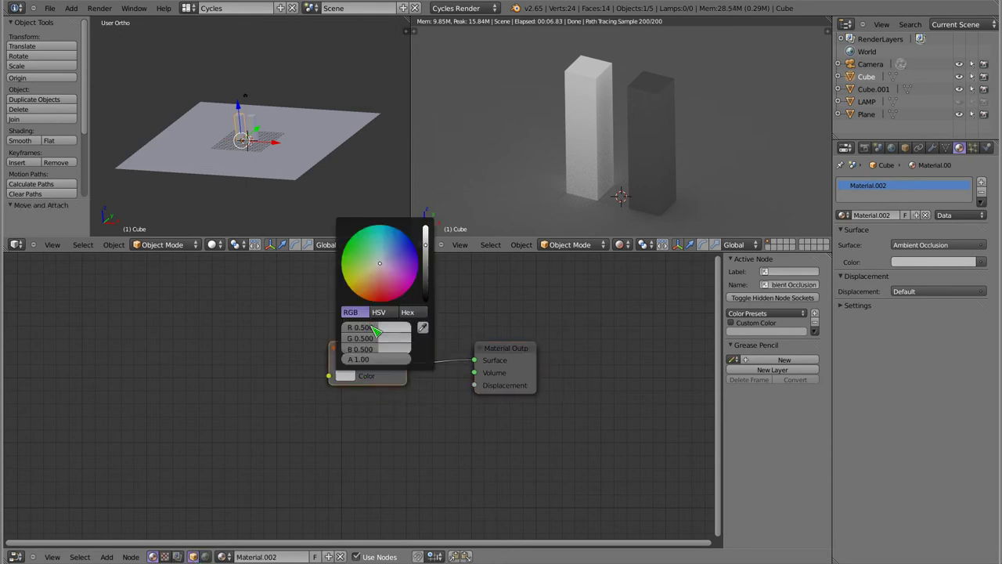
scroll(376, 331, "down", 3)
scroll(378, 334, "down", 2)
scroll(378, 337, "down", 2)
scroll(379, 338, "down", 3)
scroll(379, 338, "down", 1)
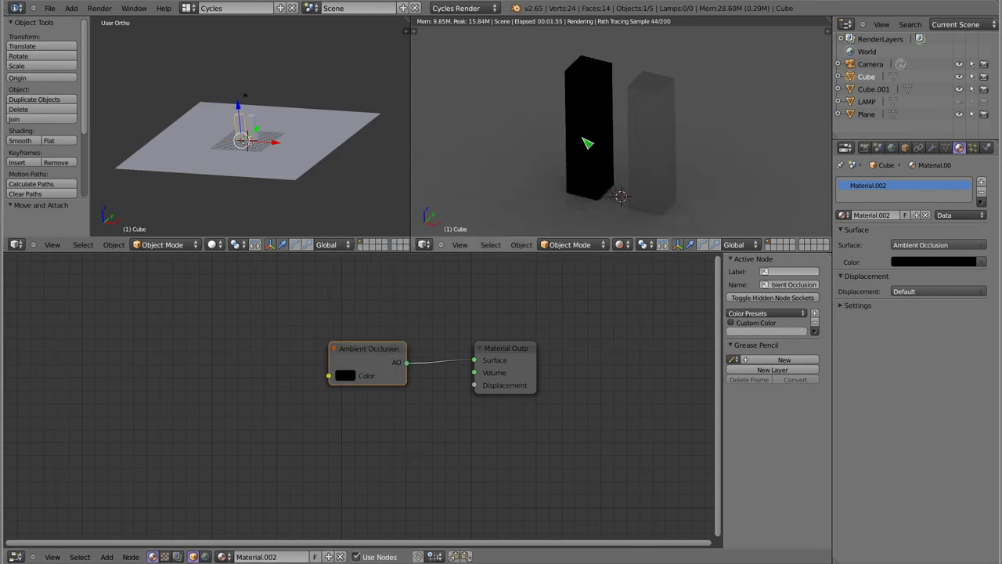
middle_click_drag(634, 192, 617, 168)
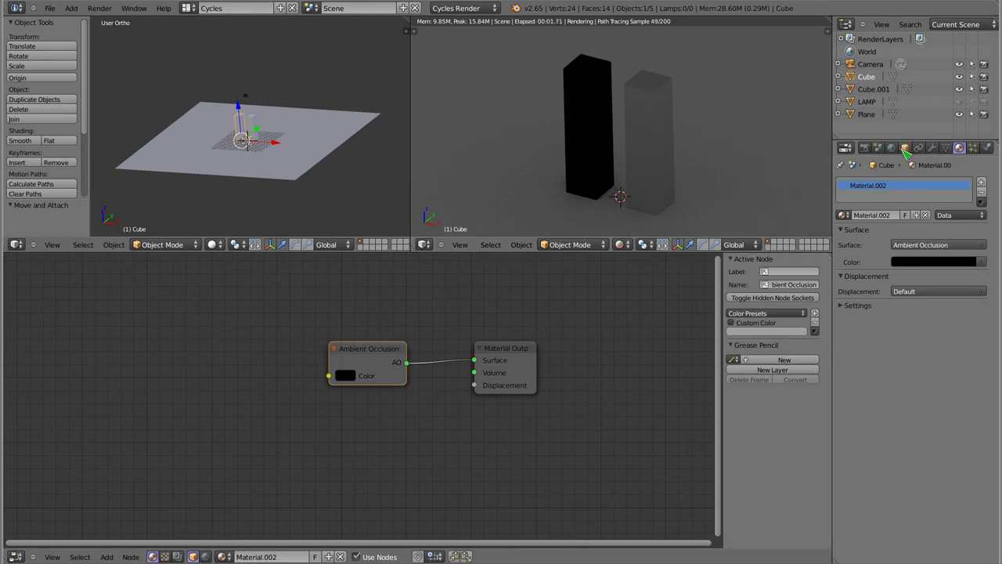
left_click(892, 148)
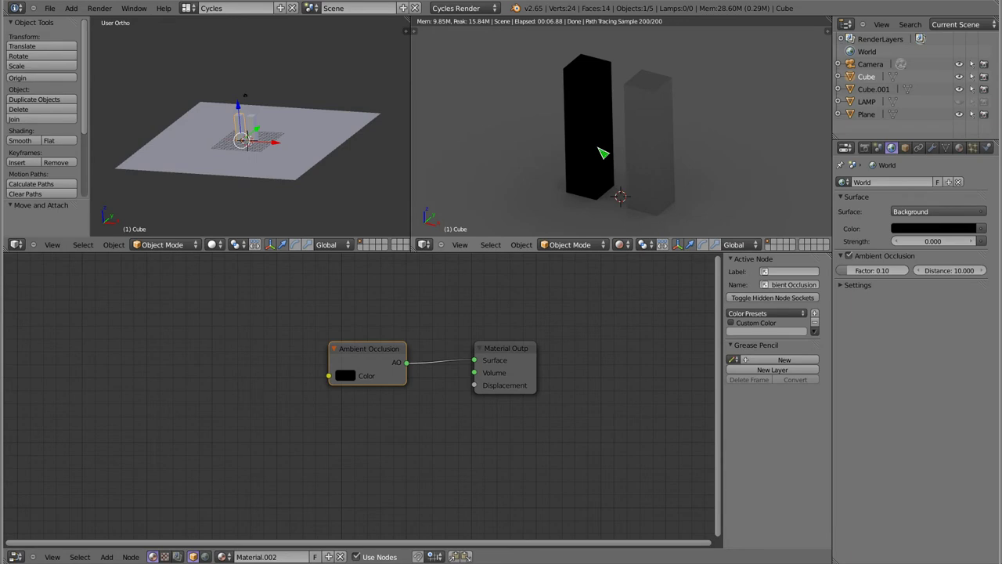
Step: Review the box's surface shader list and Ambient Occlusion node colour
left_click(958, 148)
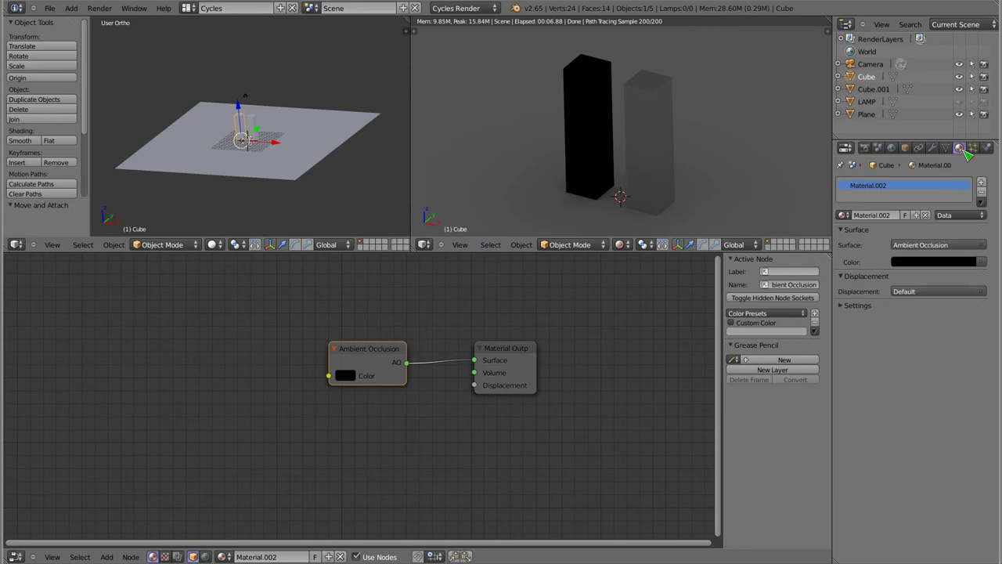
left_click(927, 249)
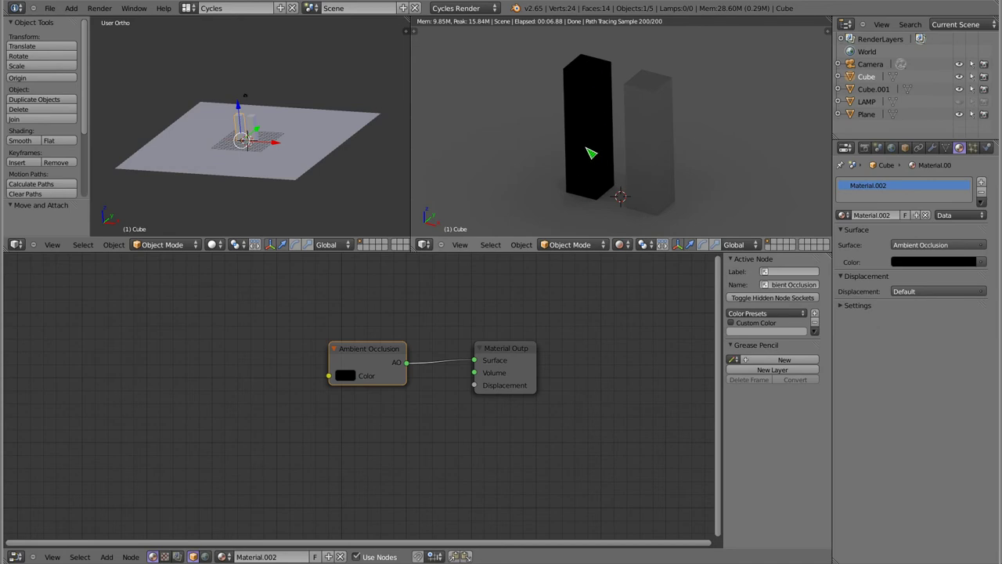
left_click(347, 376)
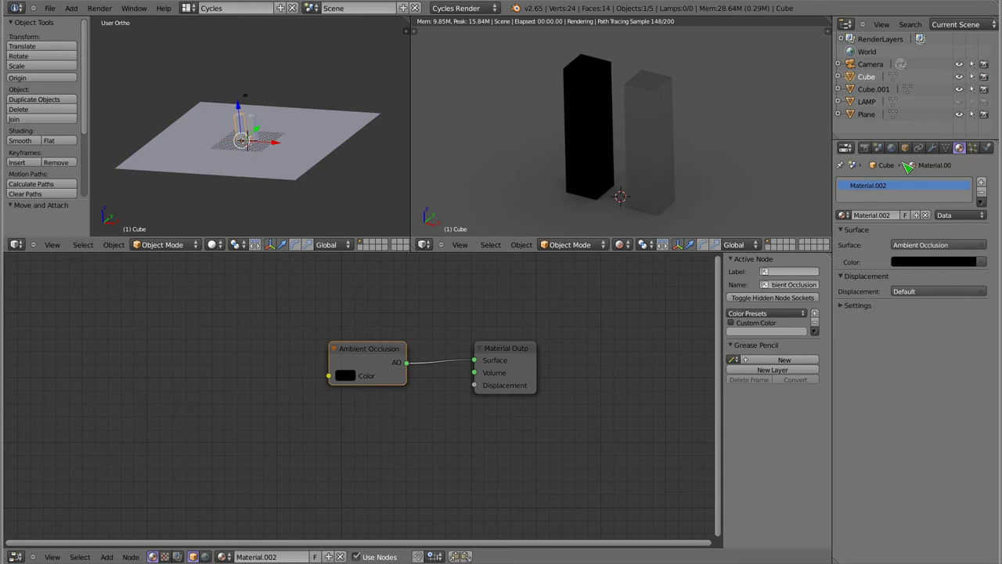
Step: Test the world ambient occlusion factor at 0 and 0.10, then turn world ambient occlusion off
left_click(892, 149)
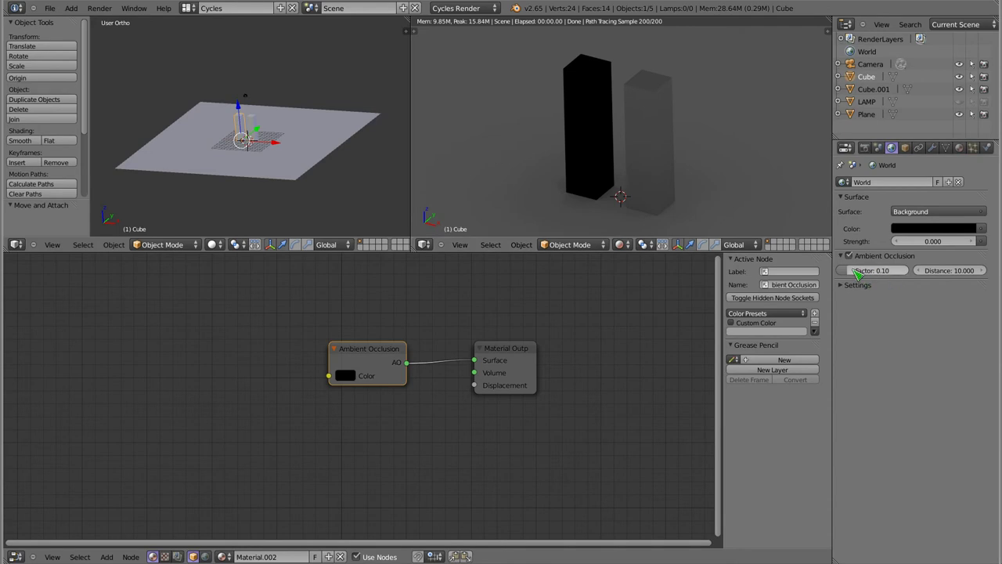
left_click(852, 271)
left_click(861, 272)
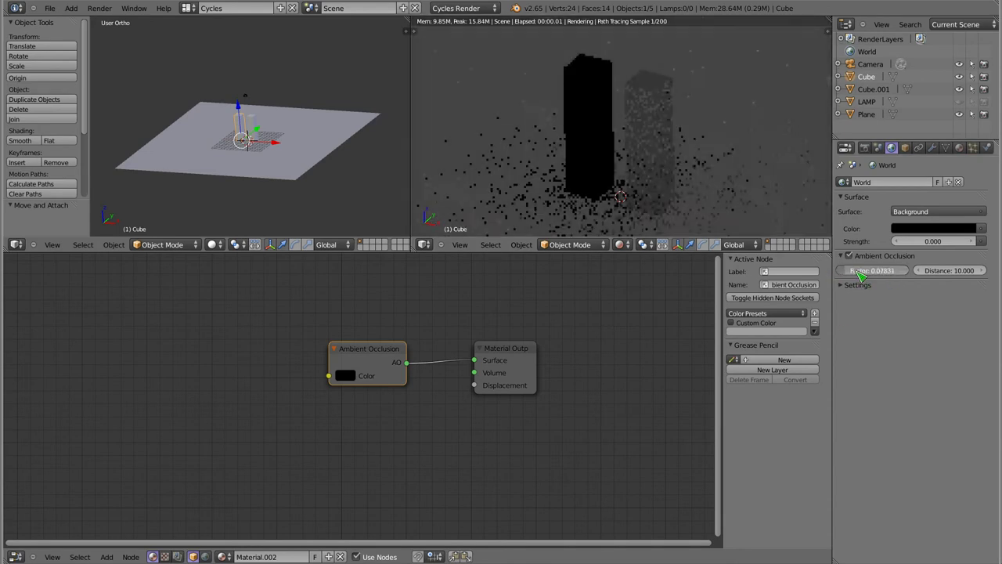
left_click(848, 255)
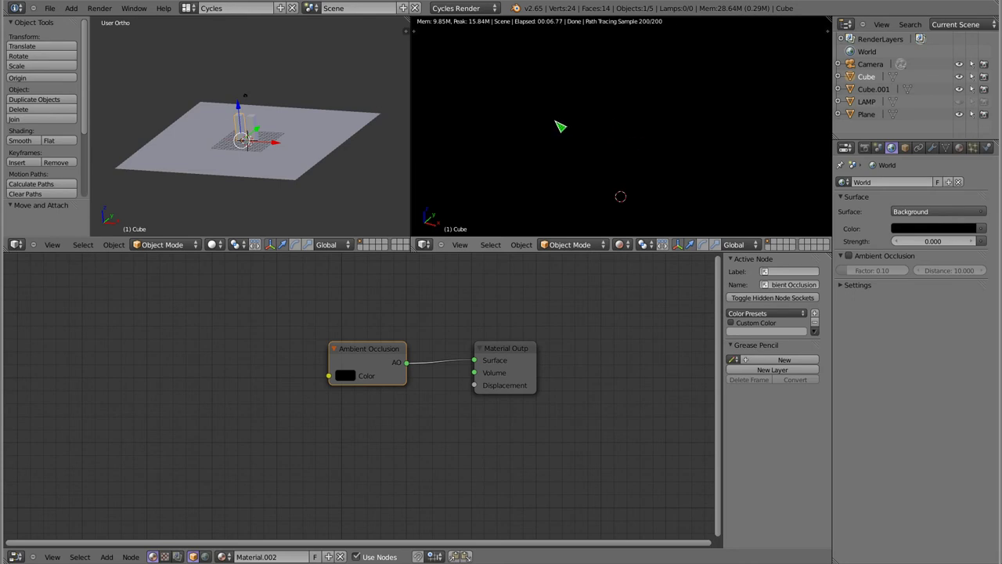
scroll(237, 134, "up", 5)
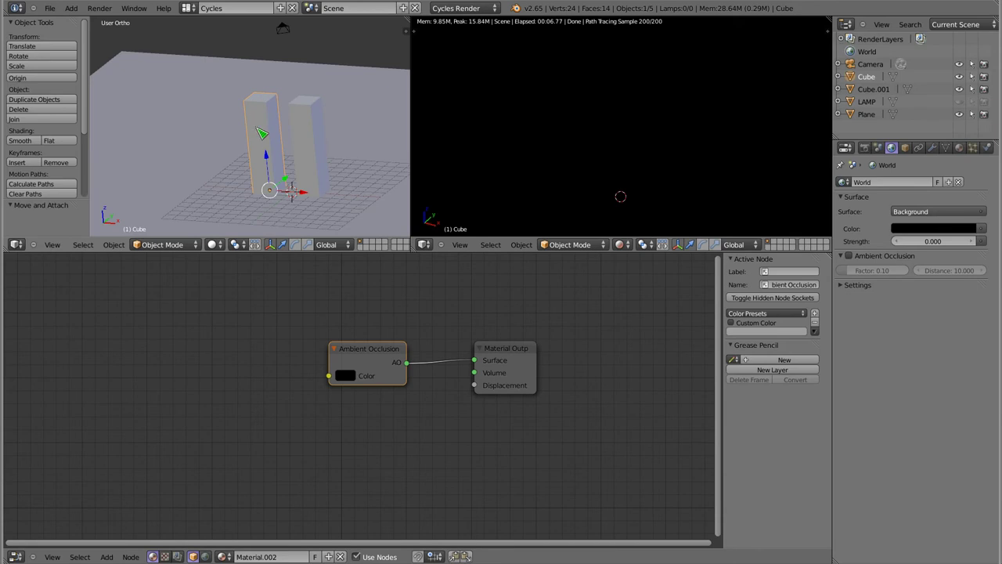
Step: Raise the Ambient Occlusion node's colour values to about 0.5 for a light grey box
left_click(353, 381)
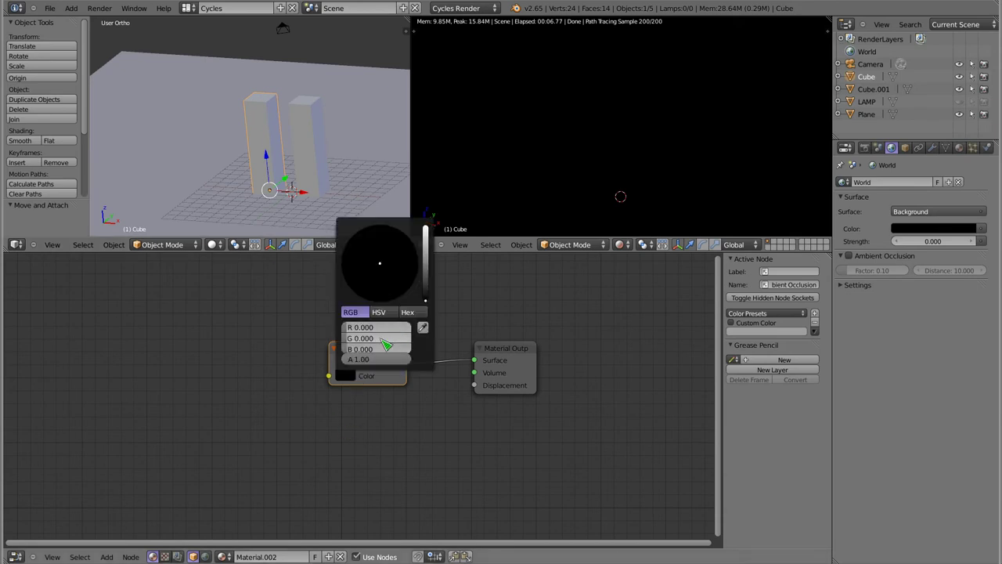
scroll(379, 345, "up", 1)
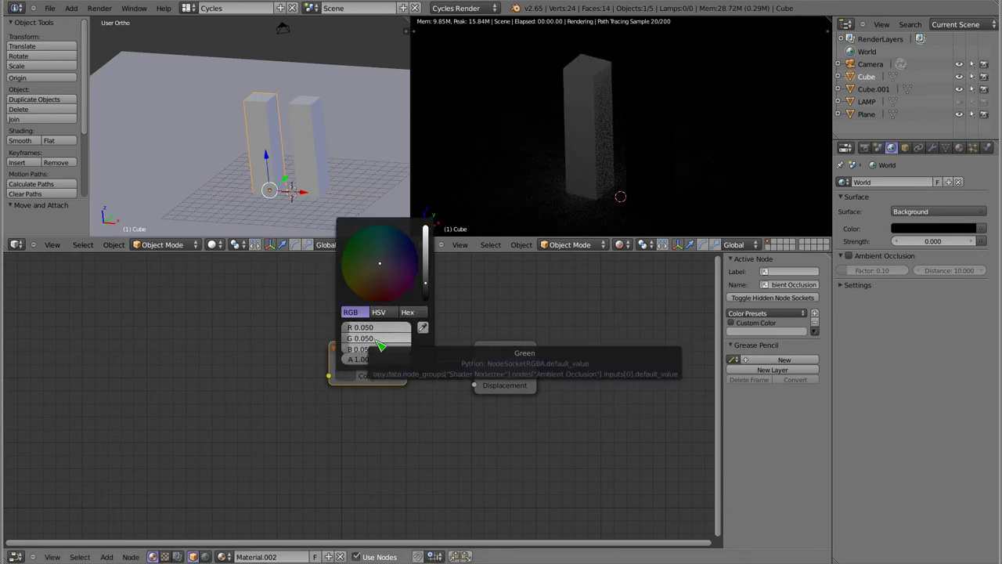
scroll(378, 345, "up", 1)
scroll(381, 345, "up", 1)
scroll(381, 344, "up", 1)
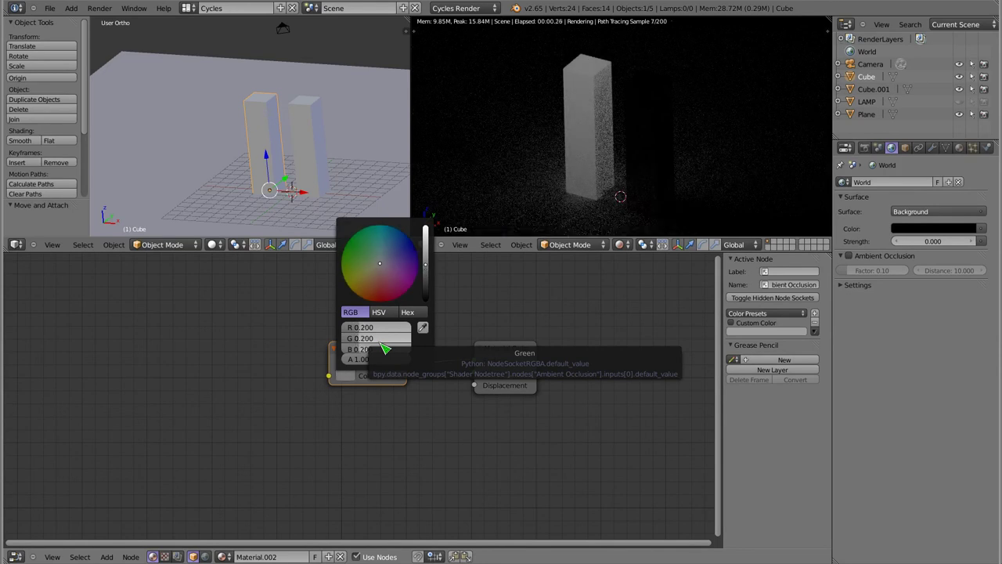
scroll(381, 348, "up", 1)
scroll(382, 350, "up", 2)
scroll(382, 349, "up", 1)
scroll(382, 349, "up", 1)
scroll(382, 349, "up", 1)
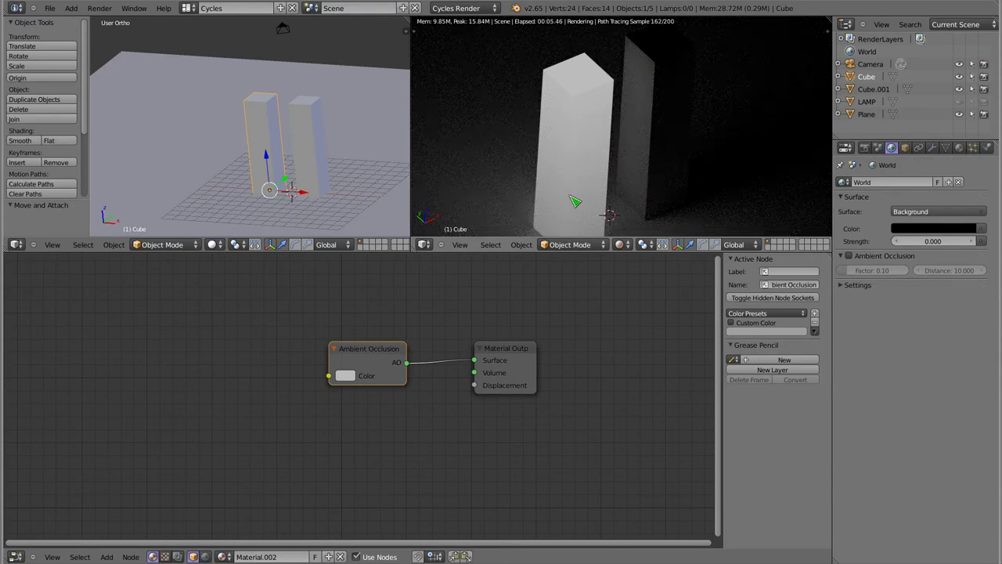
scroll(583, 119, "down", 1)
scroll(595, 203, "down", 1)
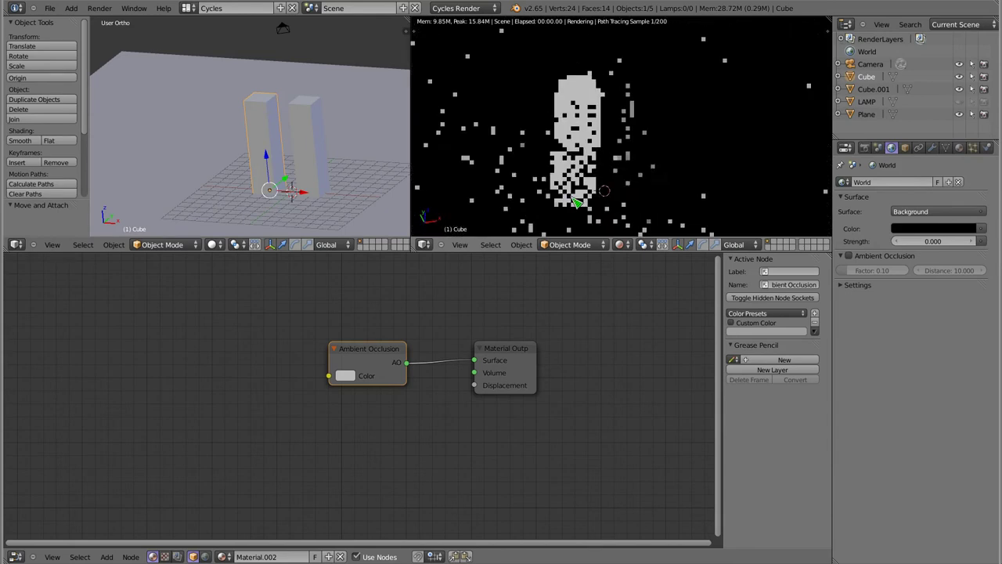
scroll(602, 172, "down", 1)
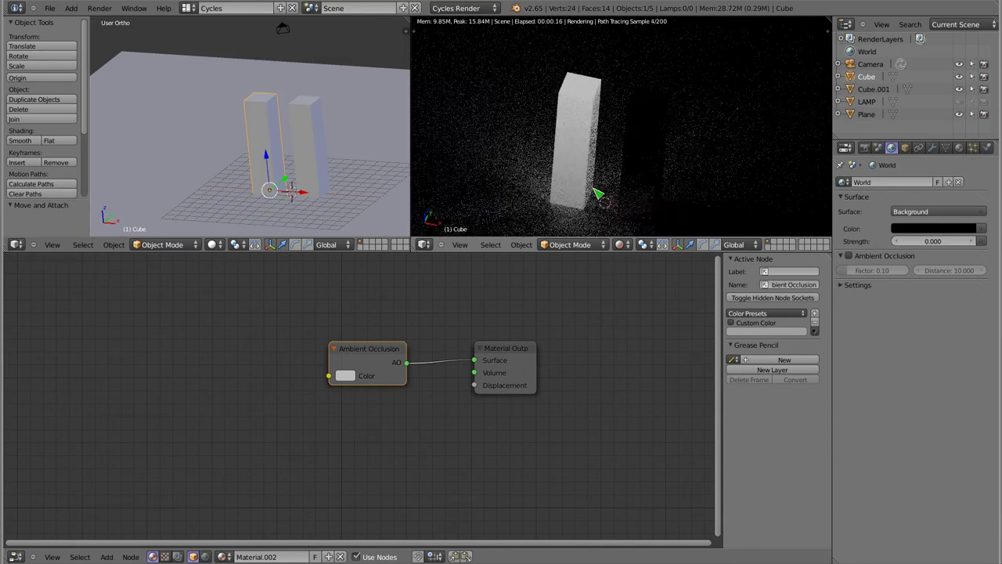
Step: Switch the first box's surface to Emission, then back to Ambient Occlusion to check its colour
left_click(959, 147)
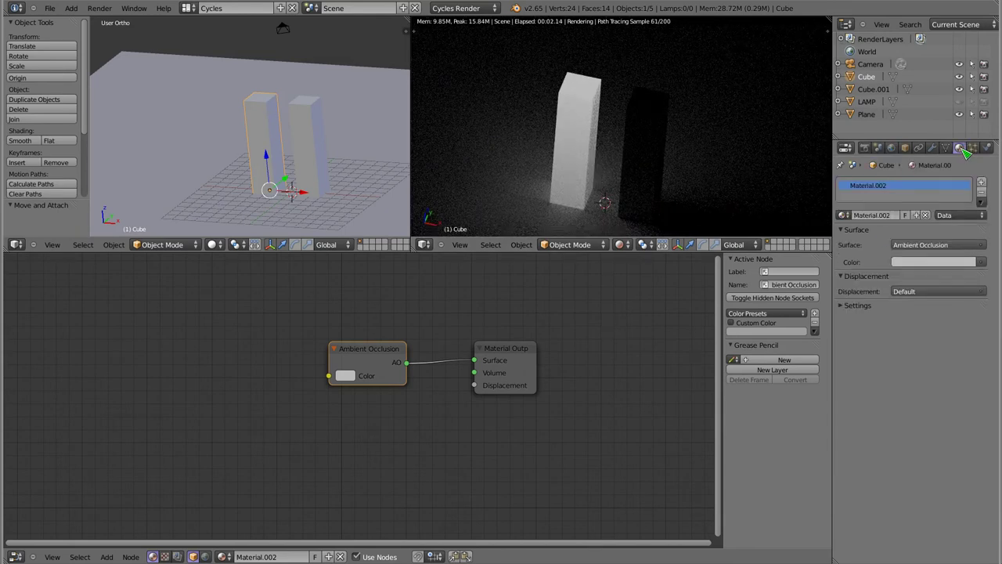
left_click(929, 245)
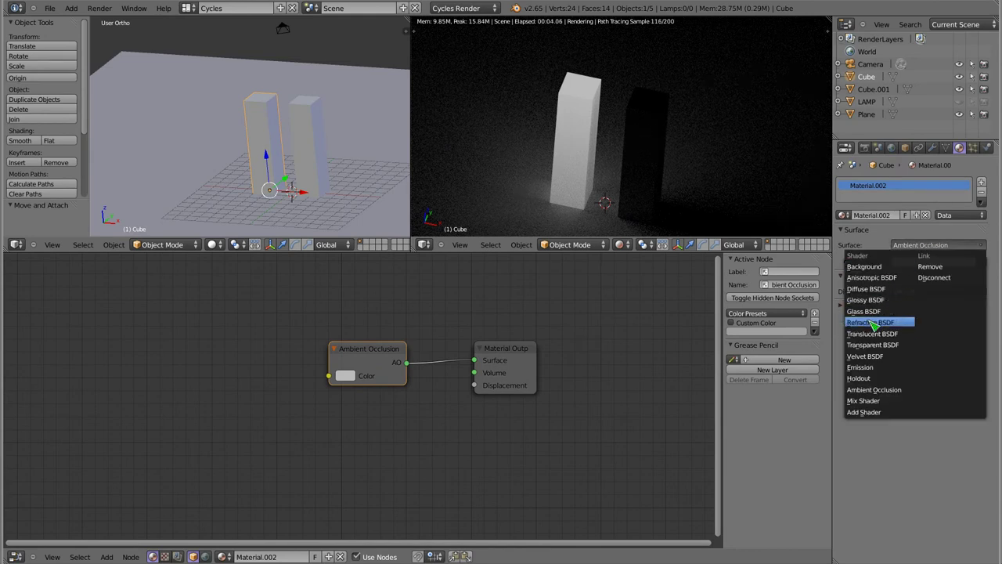
left_click(864, 368)
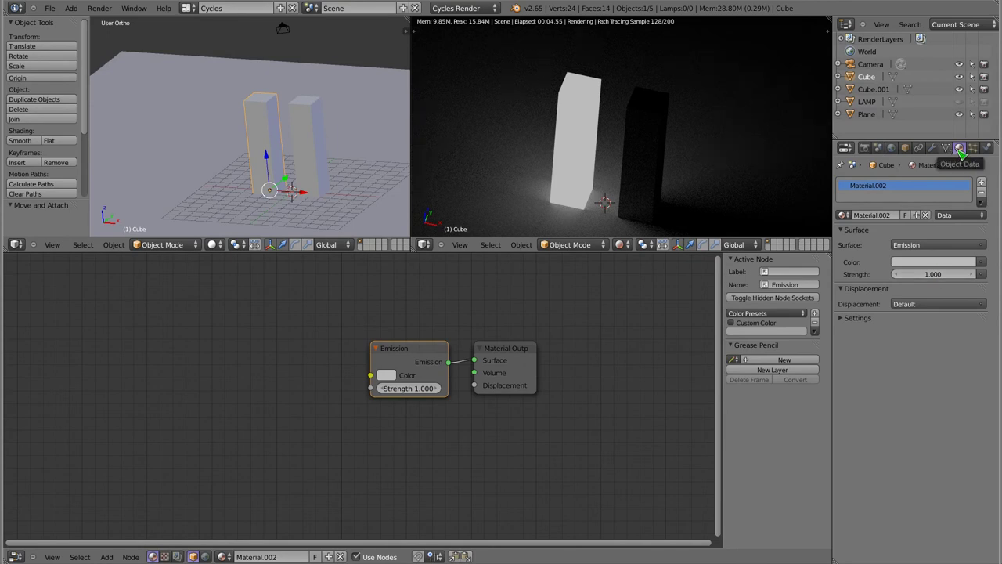
left_click(931, 245)
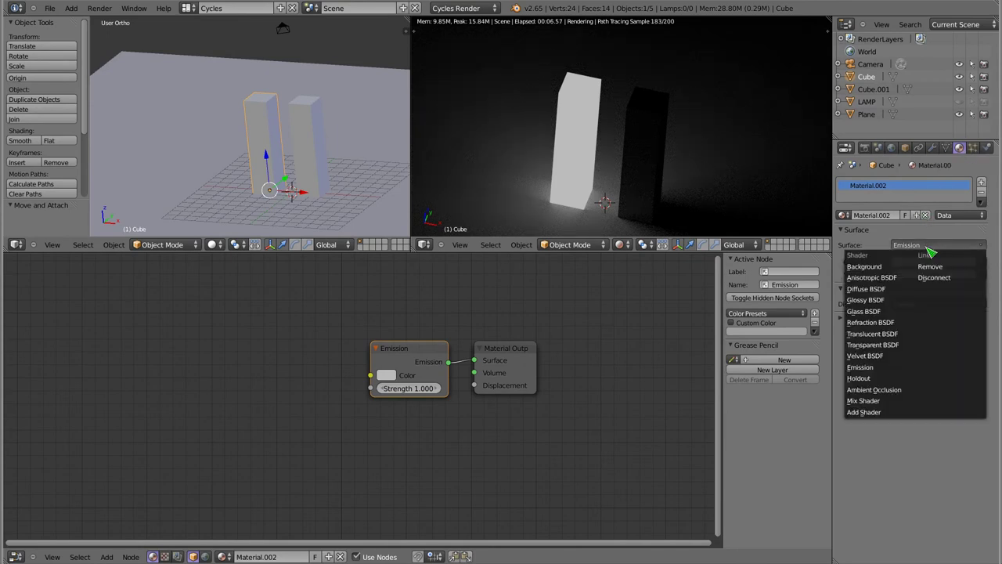
left_click(870, 389)
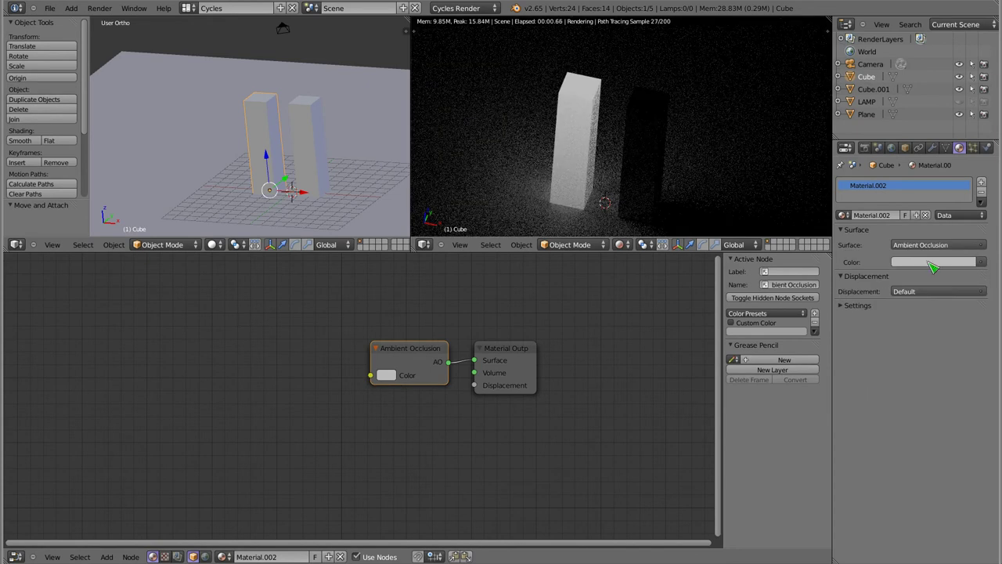
left_click(931, 263)
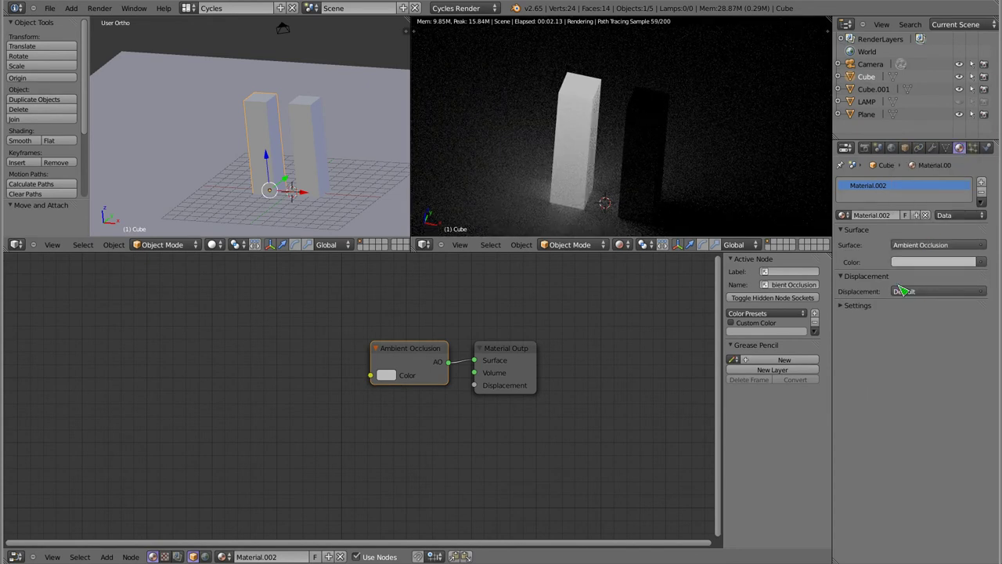
Step: Set the surface shader to Emission at strength 1.000 and check its emission colour
left_click(920, 247)
left_click(883, 367)
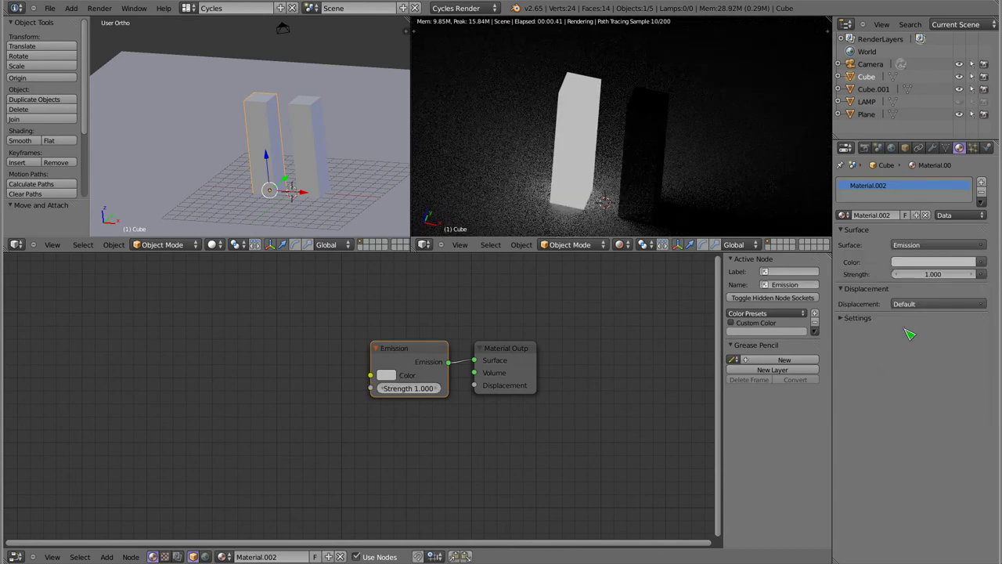
left_click(931, 263)
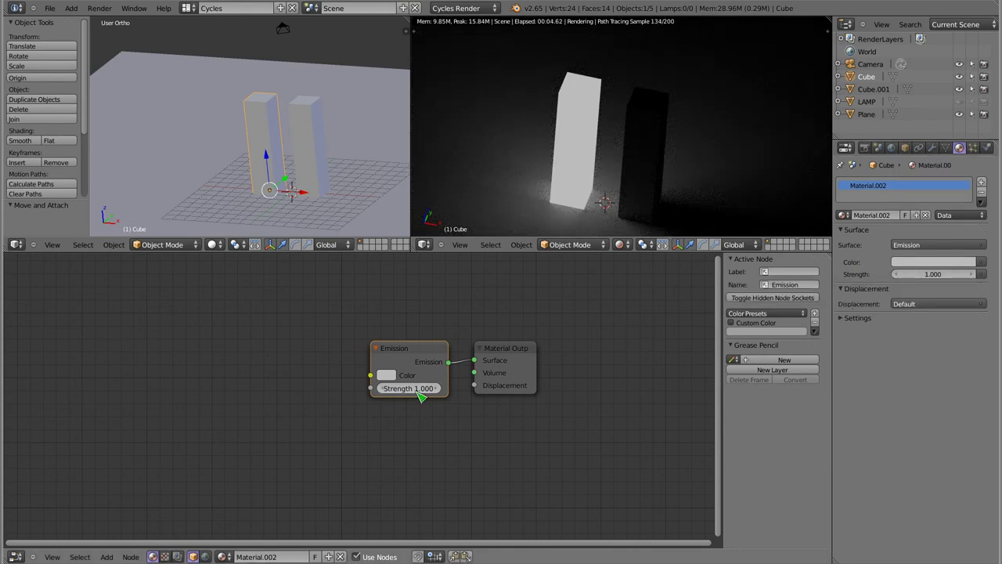
Step: Try an emission strength of 0, then restore it to 1.000
key("BackSpace")
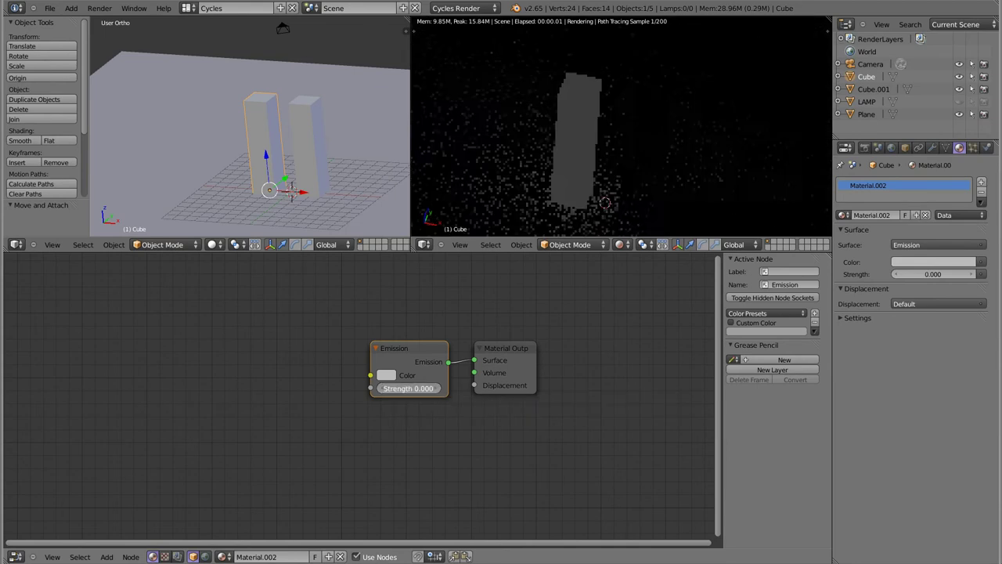
key("ctrl+z")
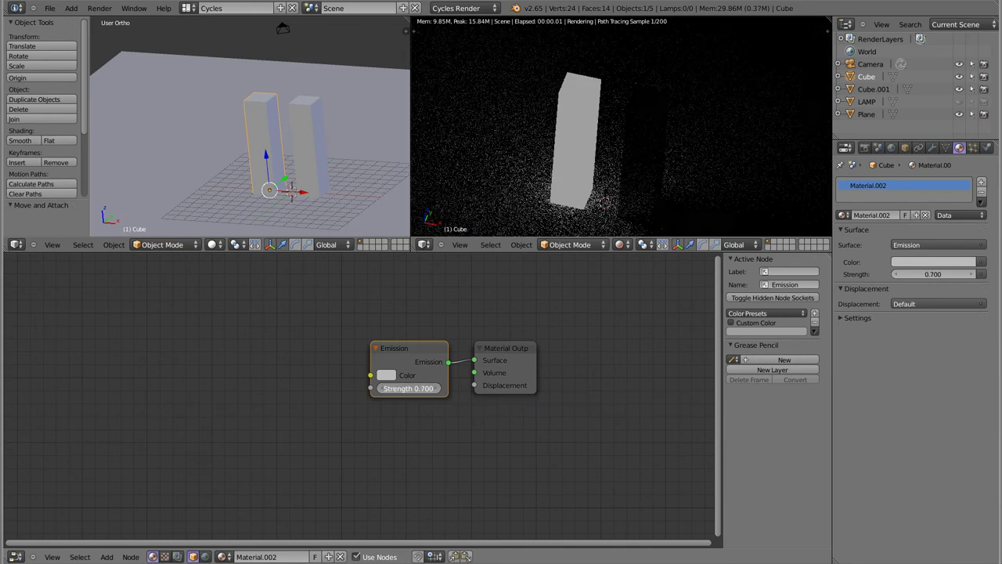
scroll(407, 389, "down", 5, "ctrl")
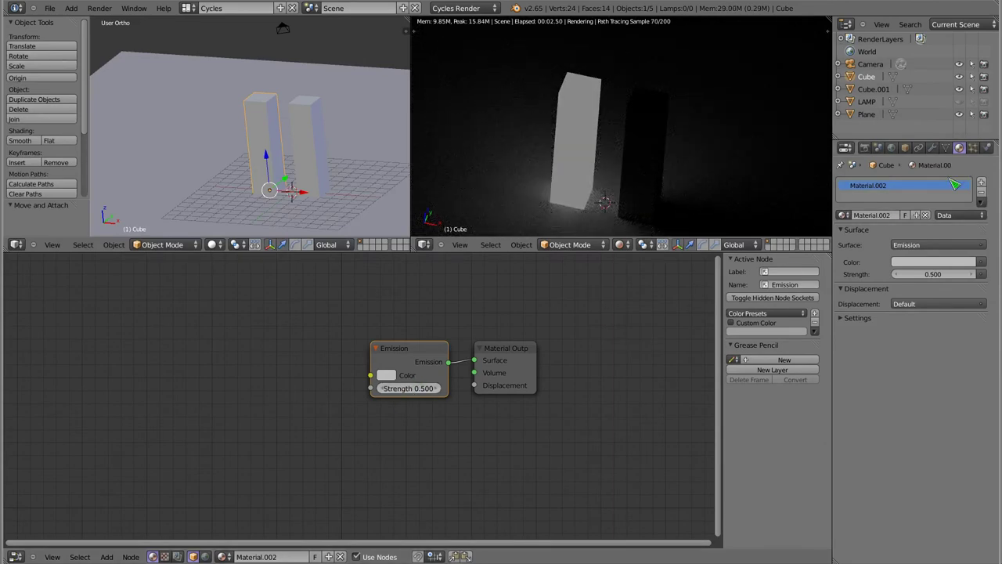
Step: Switch the box's surface back to Ambient Occlusion and orbit closer to the boxes
left_click(936, 245)
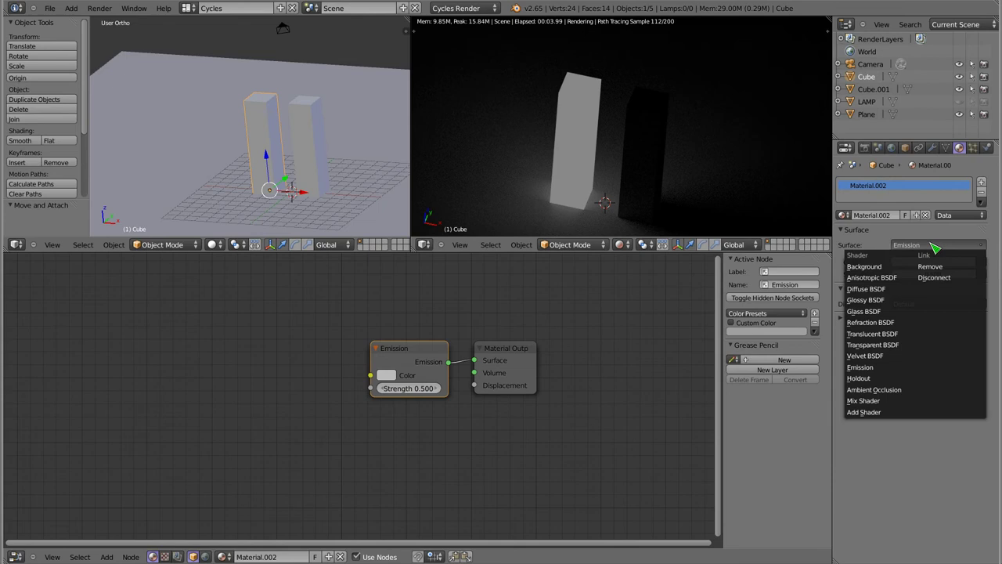
left_click(861, 390)
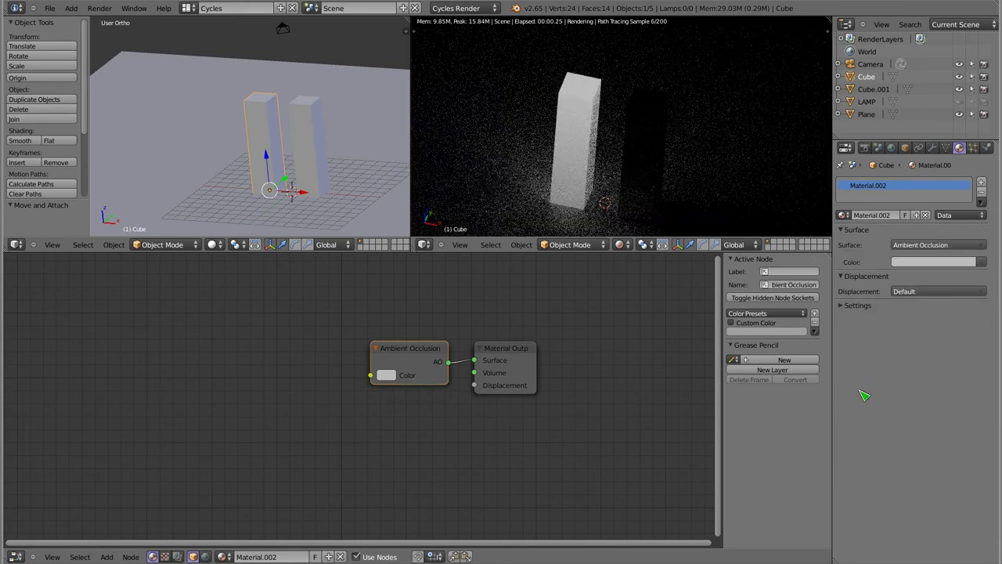
mouse_move(575, 210)
middle_mouse_down()
mouse_move(603, 107)
mouse_move(600, 123)
mouse_move(527, 155)
mouse_move(592, 70)
middle_mouse_up()
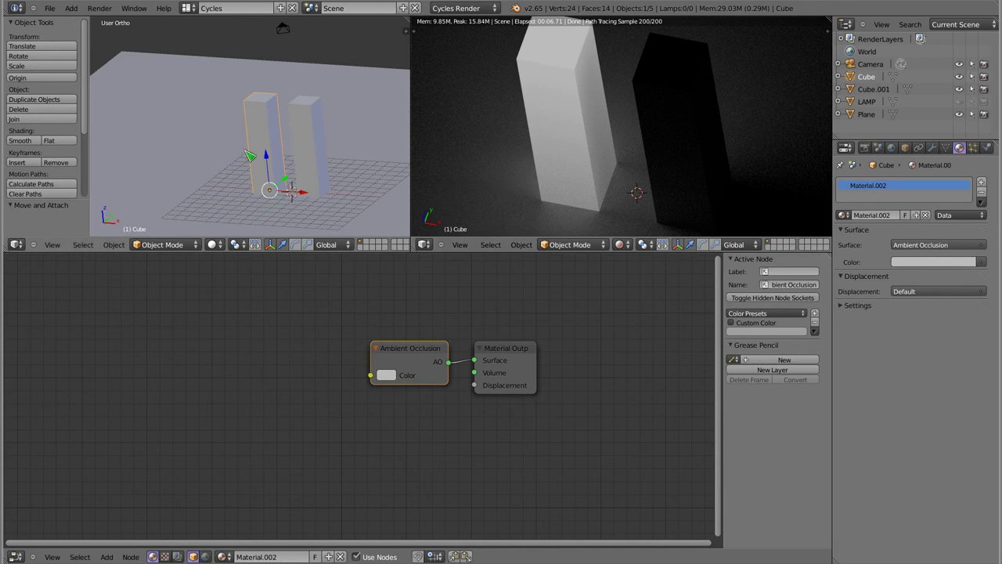
Step: Move Cube.001 sideways along X to the other side of the first box
right_click(315, 157)
key("g")
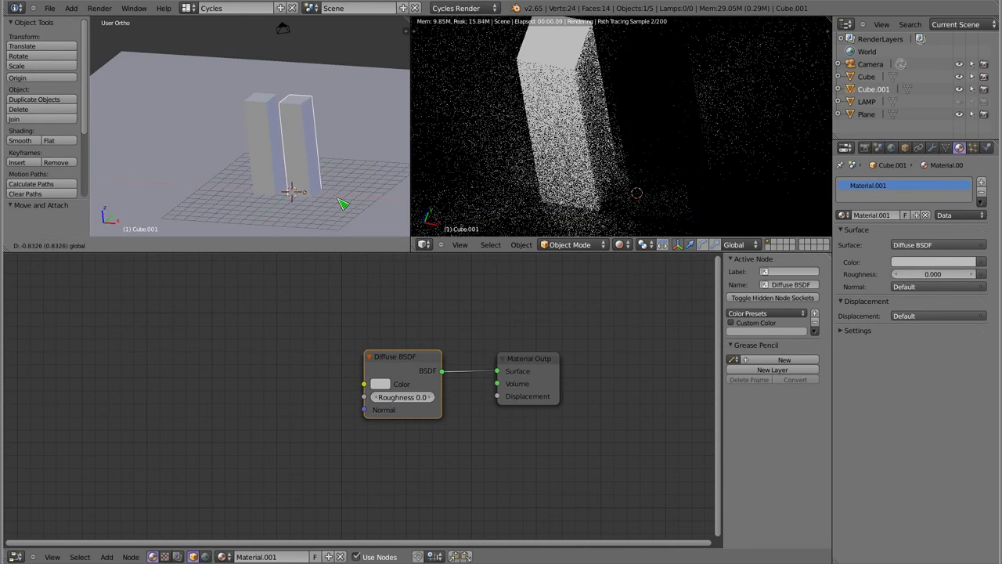
left_click(341, 205)
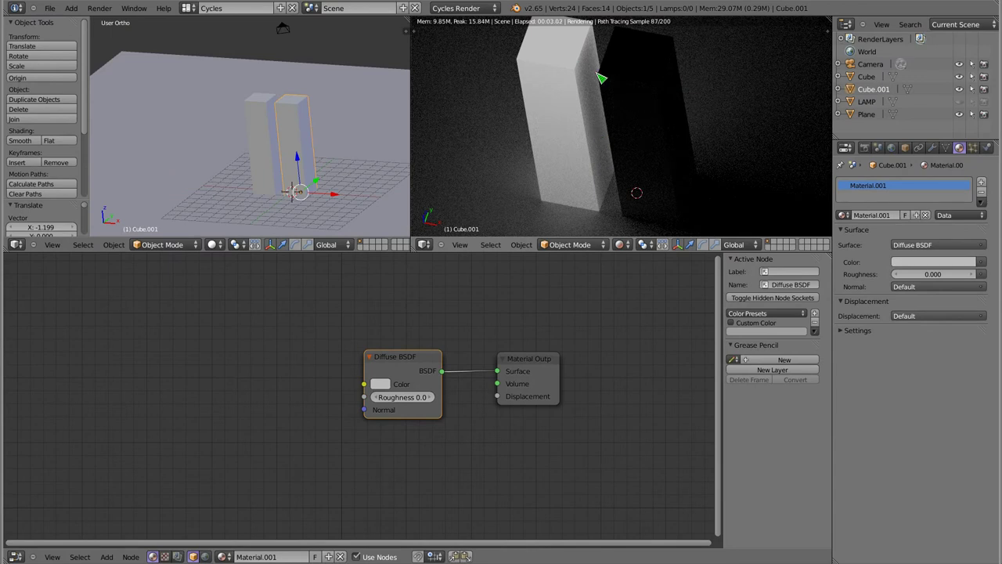
Step: Orbit the rendered view around the boxes and bring up the World settings
mouse_move(608, 159)
middle_mouse_down()
mouse_move(618, 157)
mouse_move(606, 152)
mouse_move(612, 142)
middle_mouse_up()
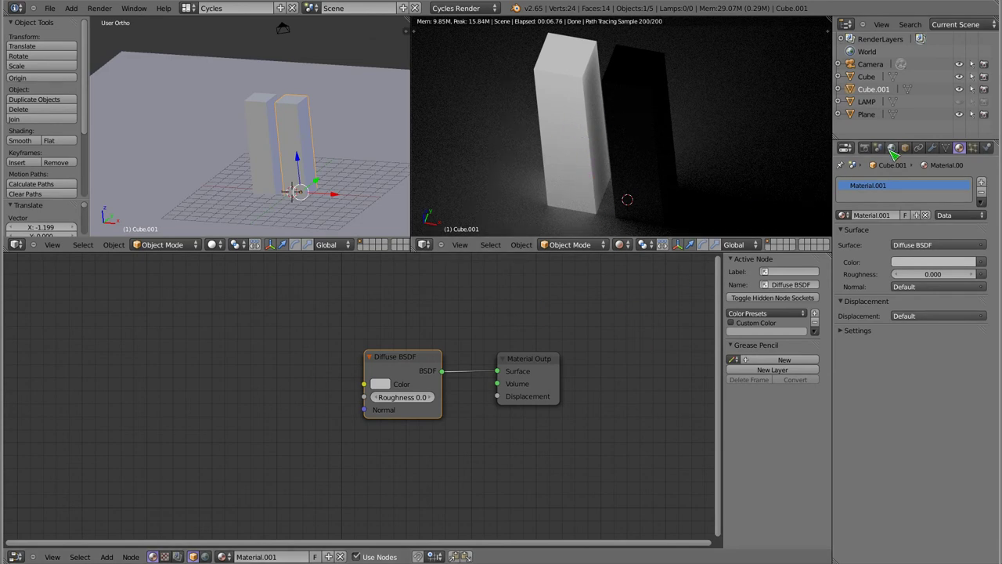
left_click(892, 147)
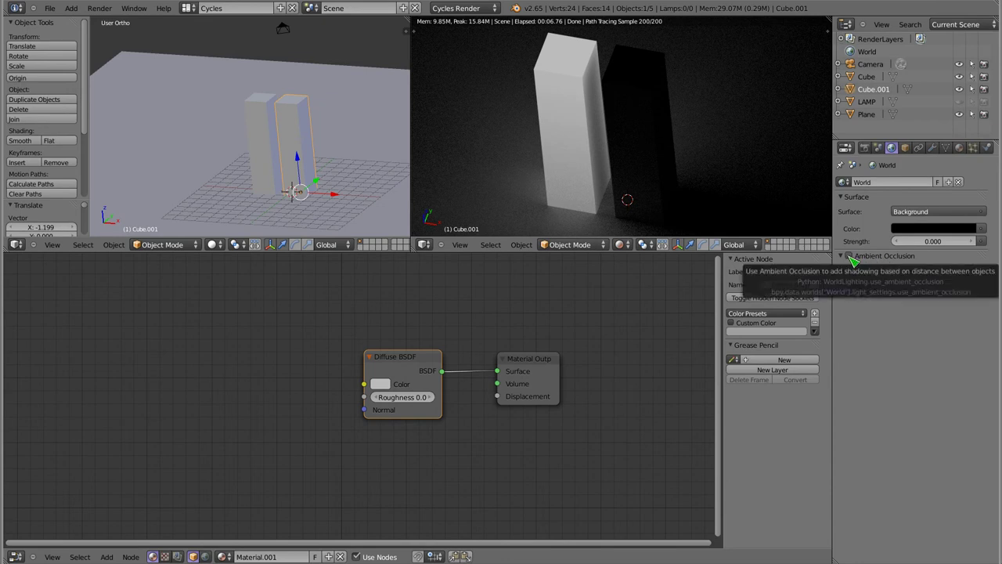
Step: Check the render engine list and the materials of the ground plane and Cube.001
left_click(473, 9)
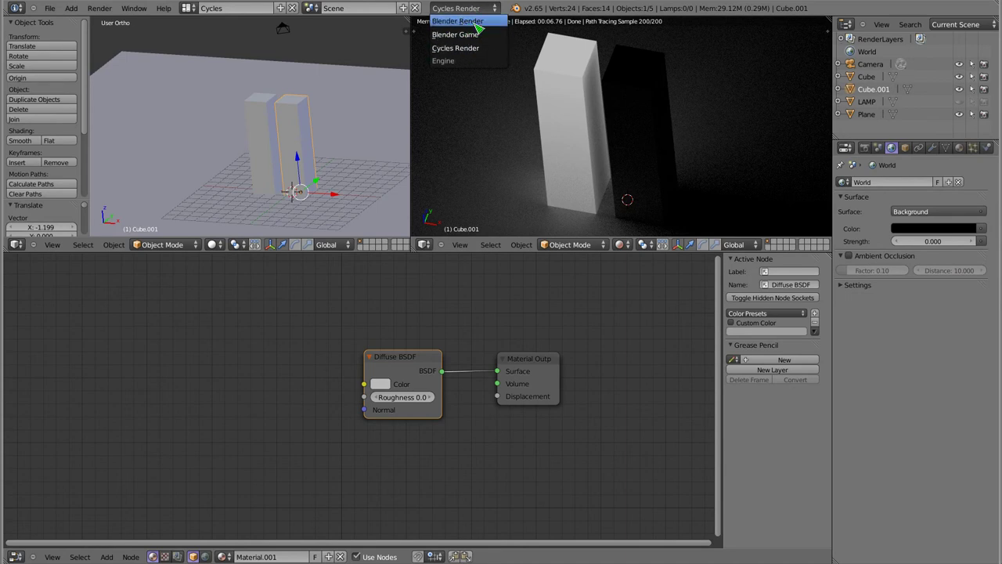
right_click(642, 117)
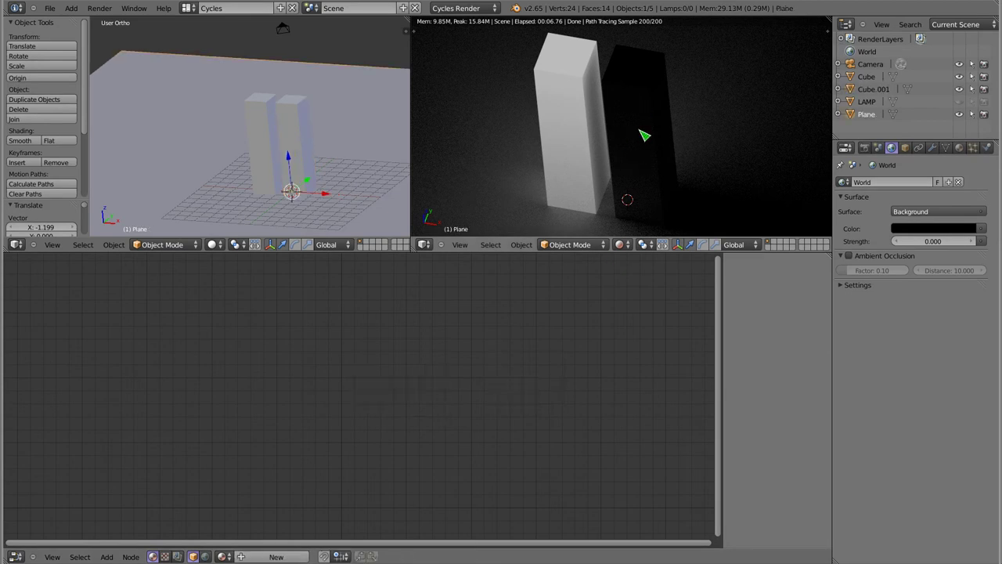
left_click(959, 149)
right_click(662, 95)
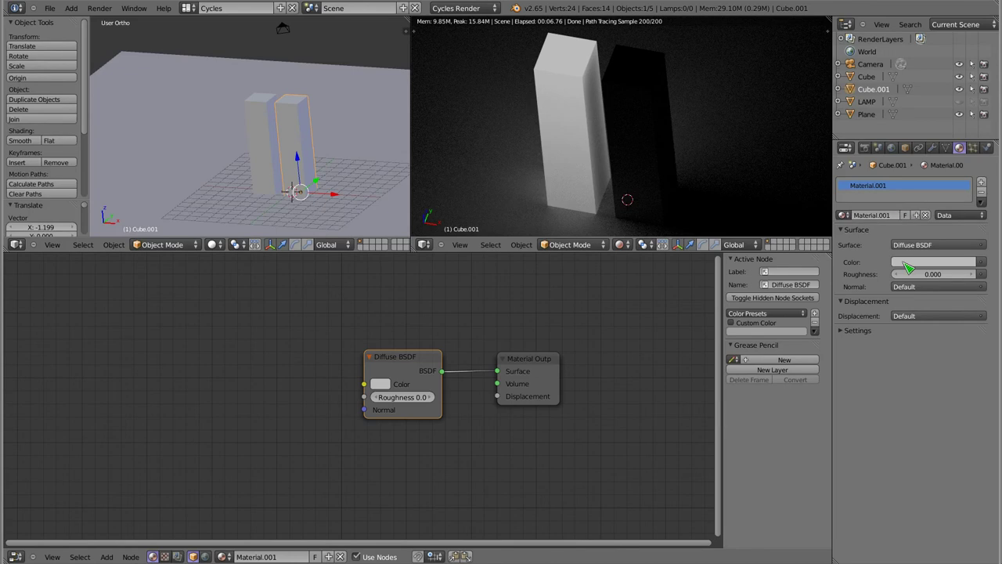
Step: Change the first box Cube's surface shader to Diffuse BSDF
right_click(271, 121)
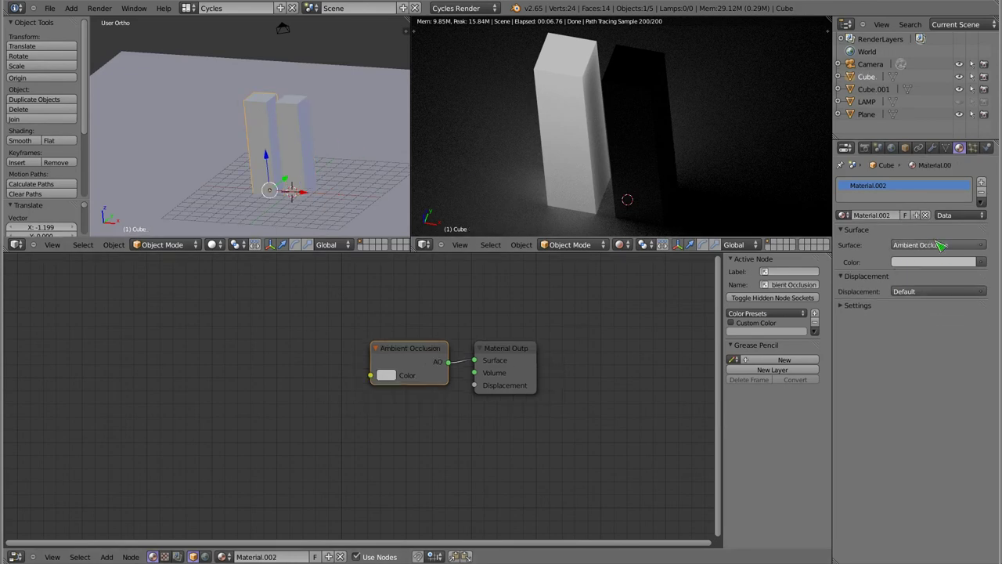
left_click(936, 245)
left_click(875, 289)
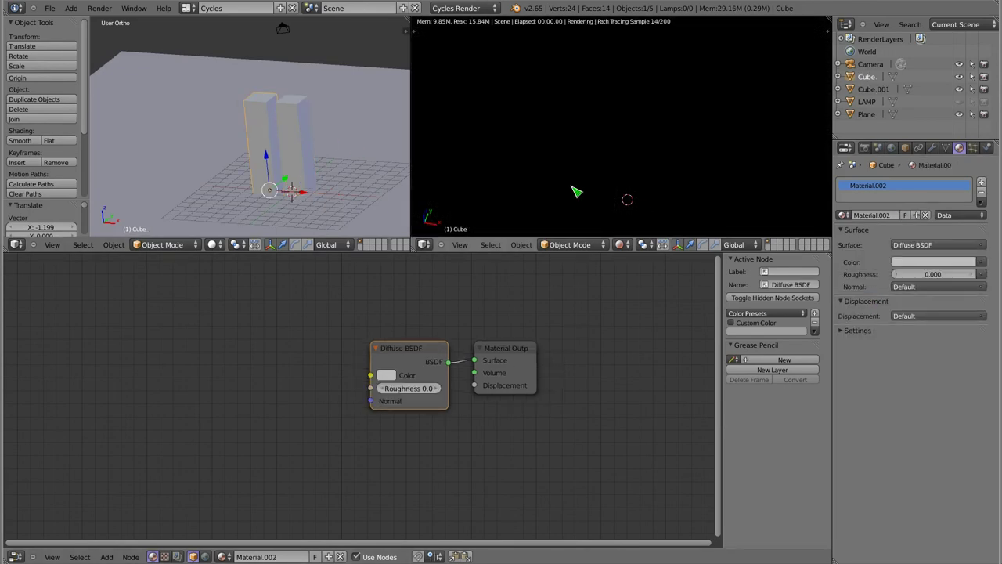
Step: Move Cube along X to −1.518, away from Cube.001, and orbit to see both boxes
right_click(300, 157)
right_click(264, 159)
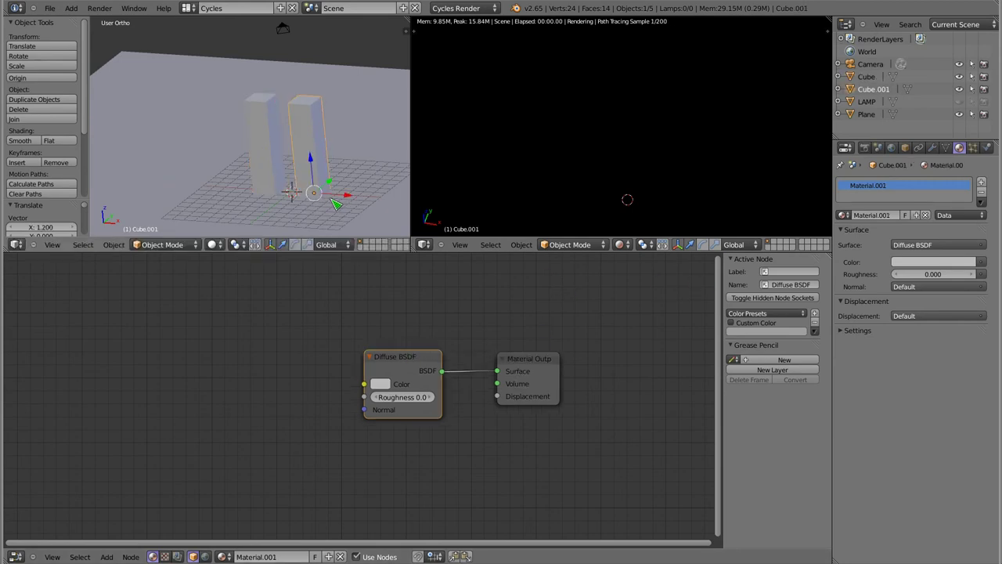
left_click_drag(294, 194, 284, 188)
mouse_move(283, 187)
middle_mouse_down()
mouse_move(288, 171)
mouse_move(336, 149)
middle_mouse_up()
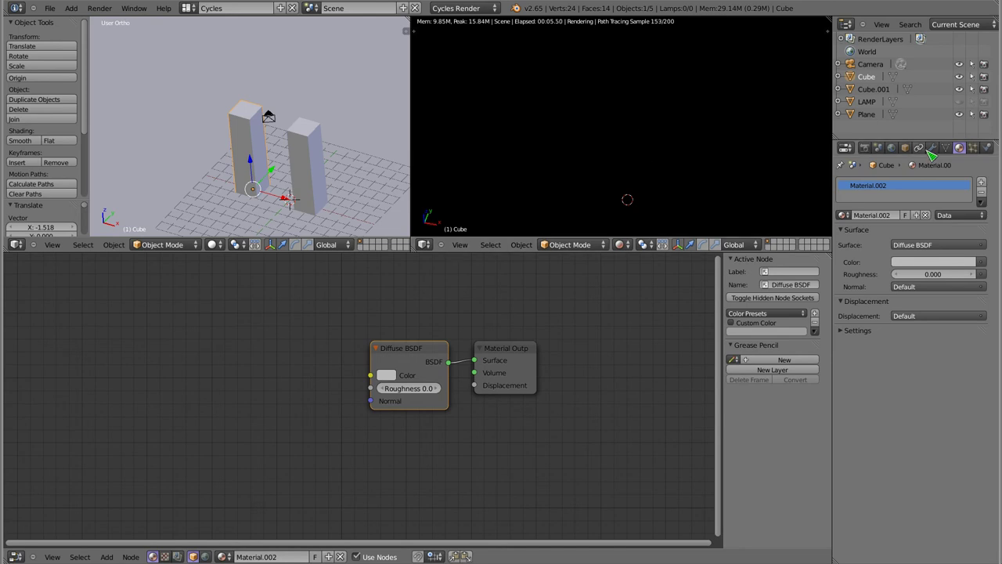
Step: Enable world ambient occlusion and drag its Factor from 0.10 up to 1.00
left_click(891, 147)
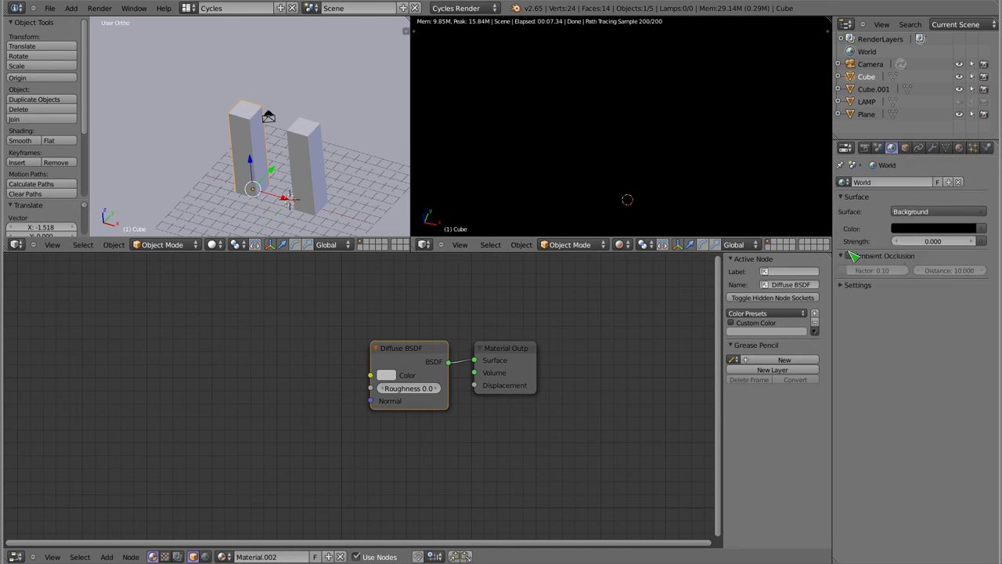
left_click(849, 255)
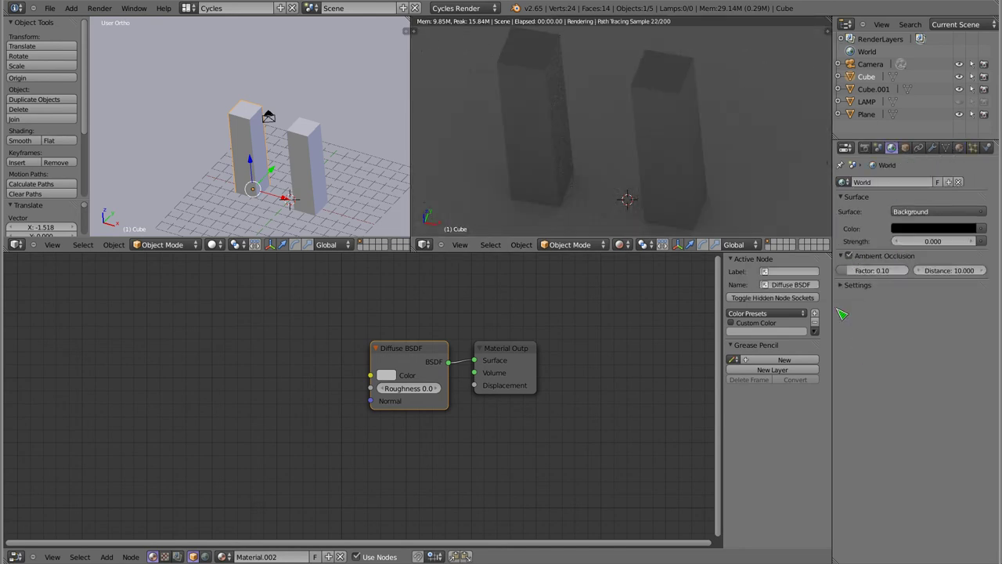
scroll(652, 211, "down", 1)
scroll(611, 156, "down", 2)
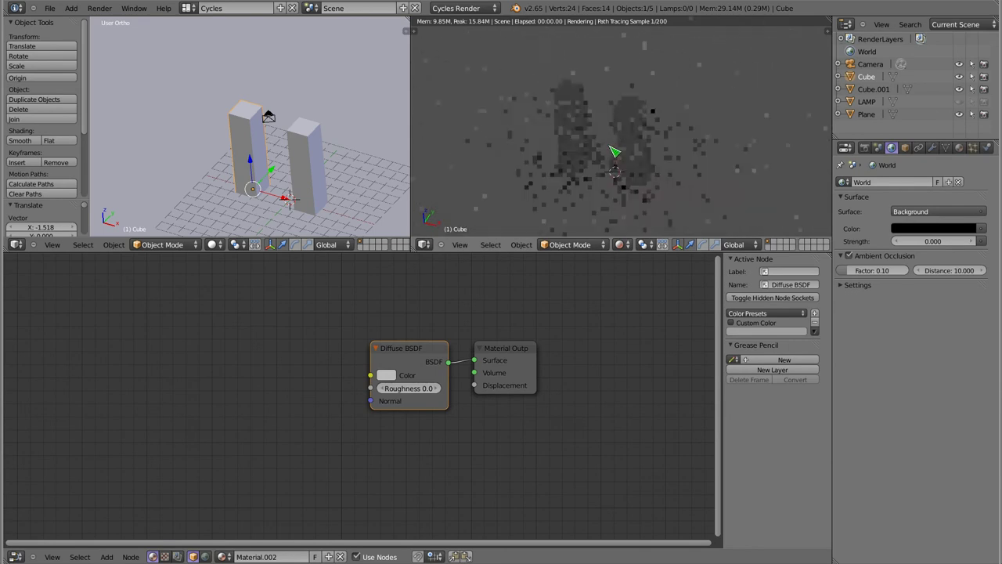
scroll(595, 125, "up", 1)
scroll(611, 145, "up", 1)
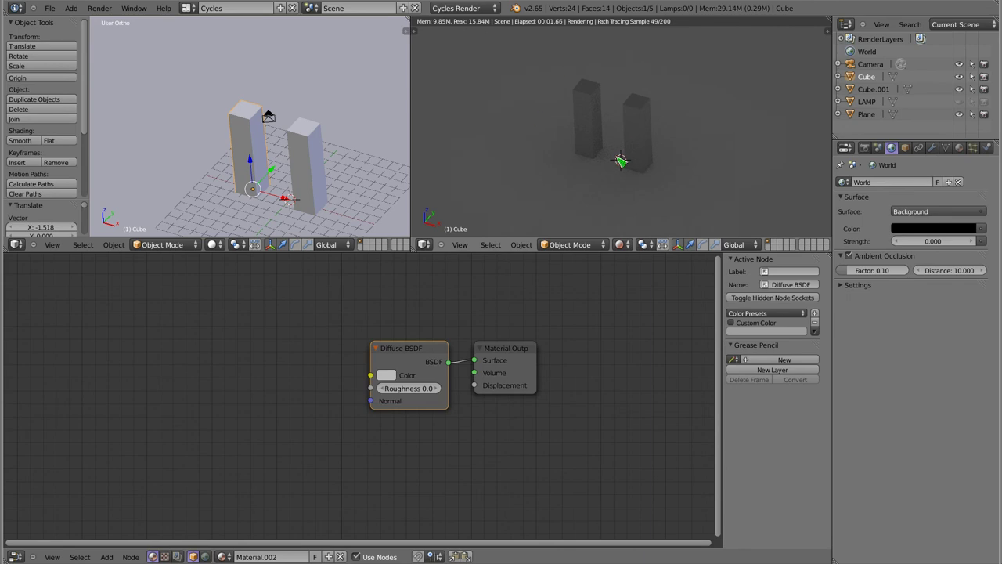
scroll(627, 144, "up", 1)
scroll(626, 143, "up", 1)
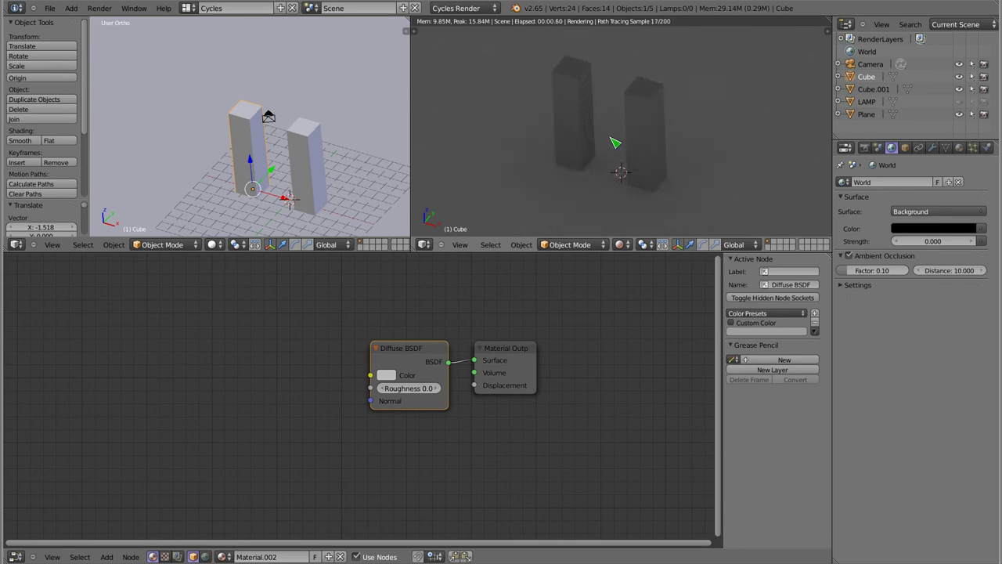
left_click_drag(861, 276, 904, 278)
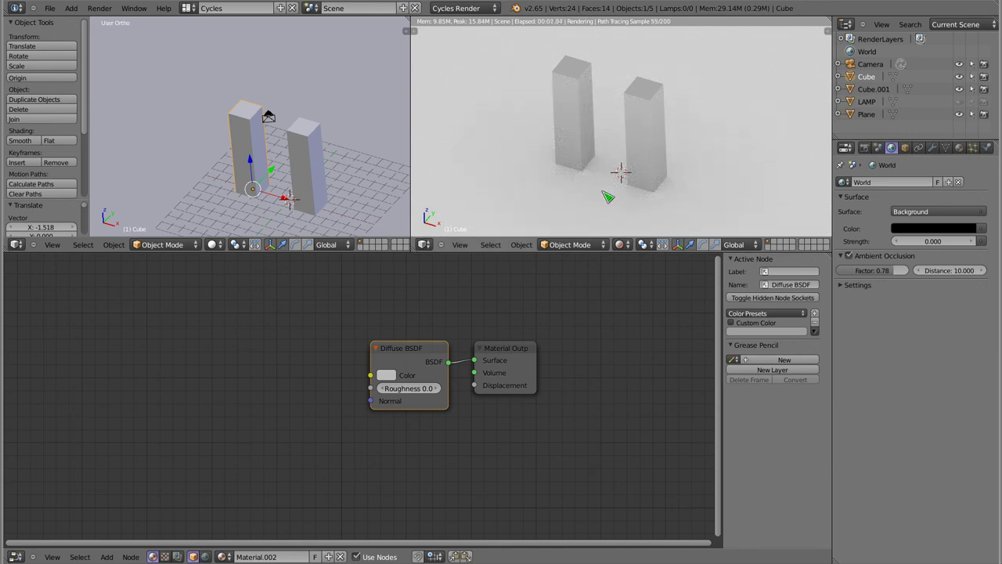
left_click_drag(900, 270, 917, 271)
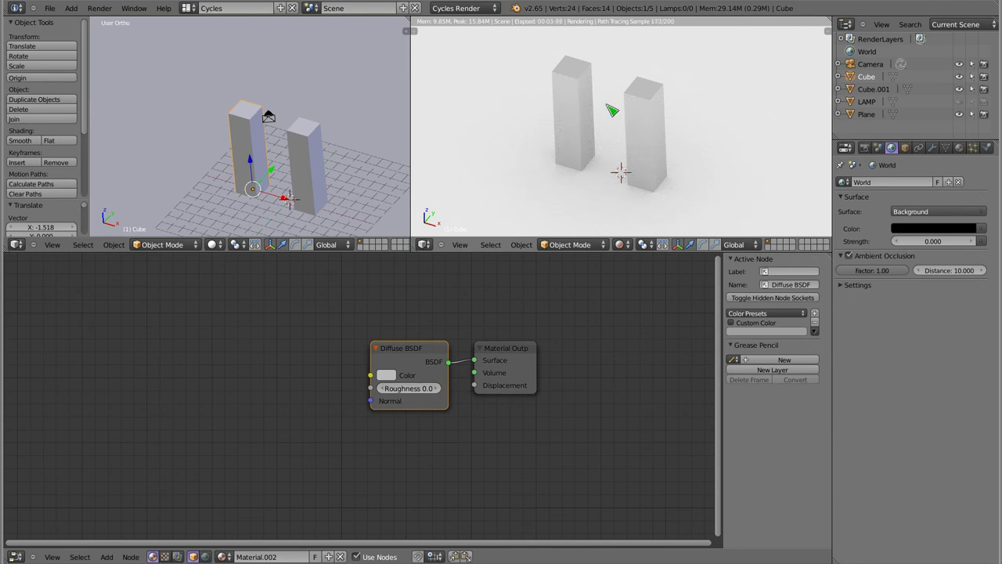
scroll(615, 108, "up", 1)
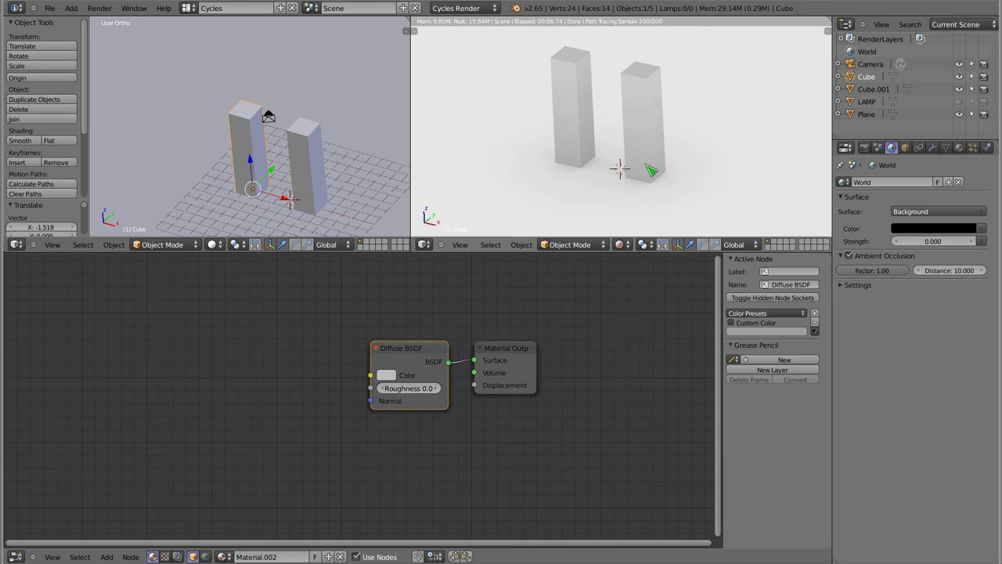
Step: Lower the world AO distance and toggle Sample as Lamp in the extra settings
left_click_drag(950, 270, 907, 270)
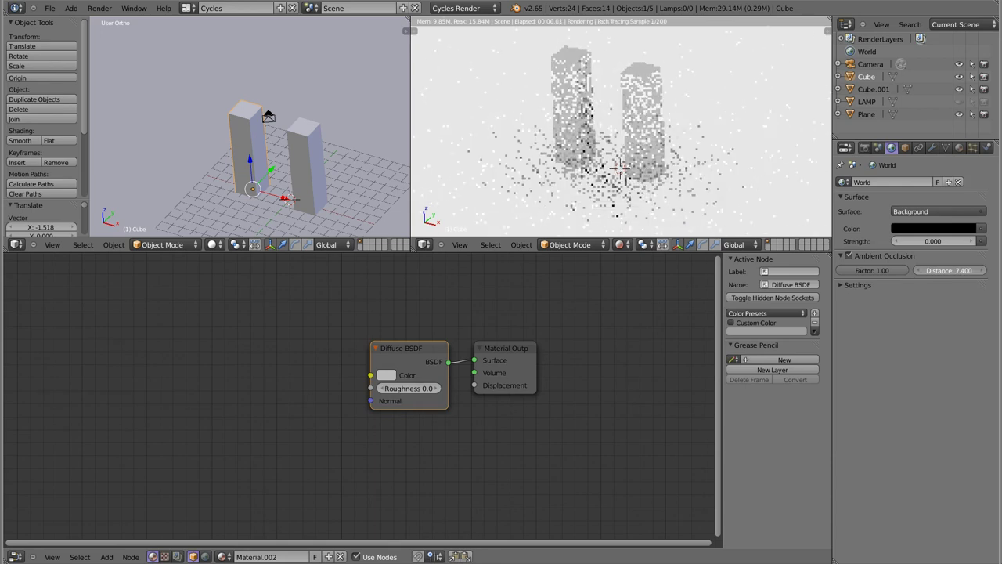
left_click_drag(908, 270, 851, 270)
left_click(963, 287)
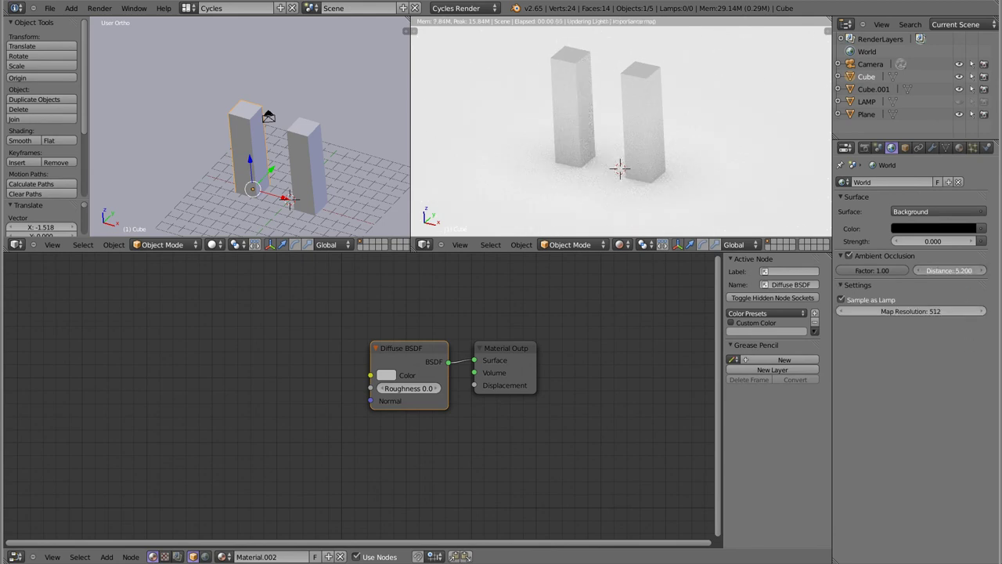
mouse_move(959, 270)
left_mouse_down()
mouse_move(900, 270)
mouse_move(939, 270)
left_mouse_up()
left_click(871, 299)
left_click(857, 285)
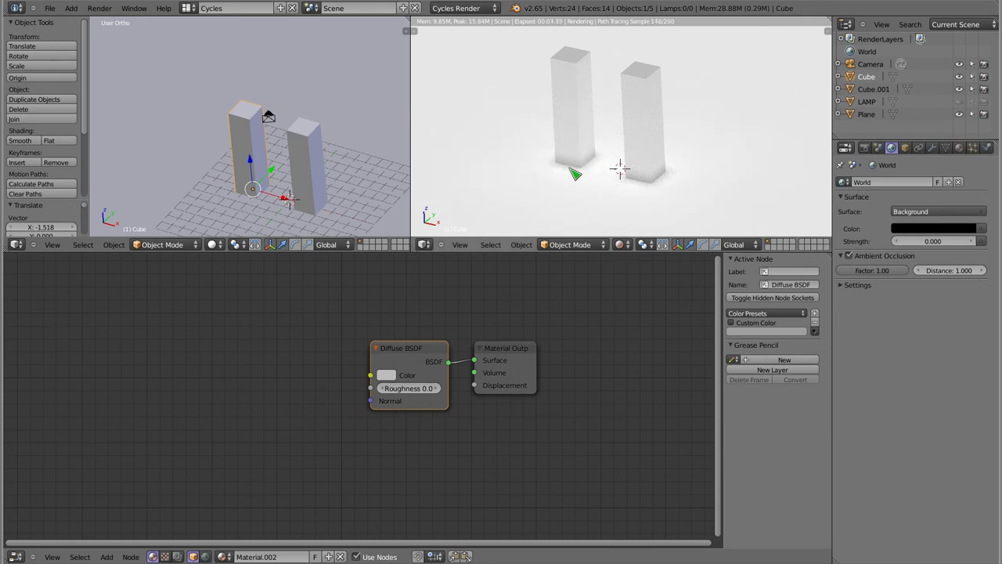
Step: Try AO distances near zero and a large negative value, then bring it back up
left_click_drag(949, 270, 884, 270)
scroll(627, 156, "up", 3)
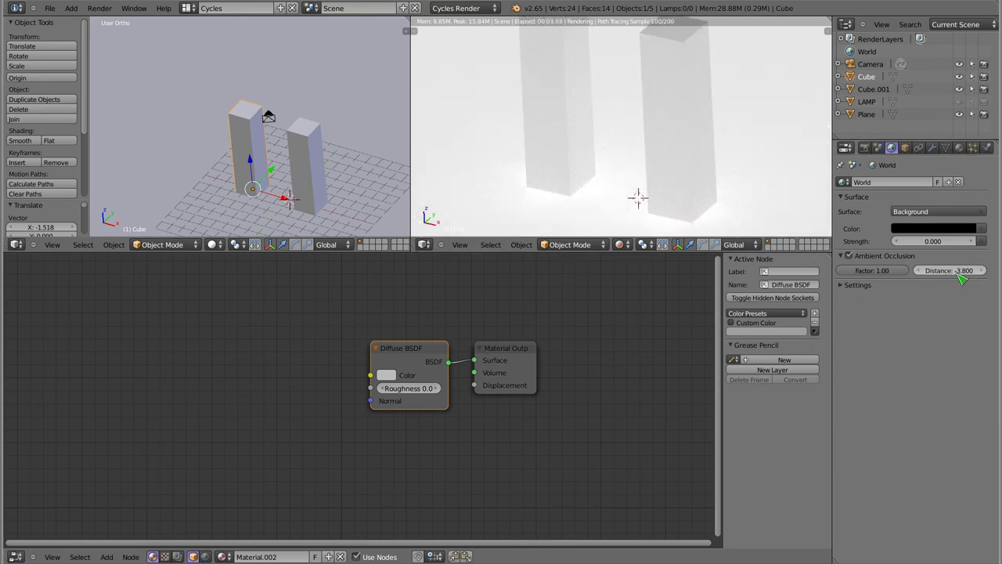
left_click_drag(961, 270, 861, 270)
mouse_move(949, 270)
left_mouse_down()
mouse_move(971, 270)
mouse_move(956, 270)
left_mouse_up()
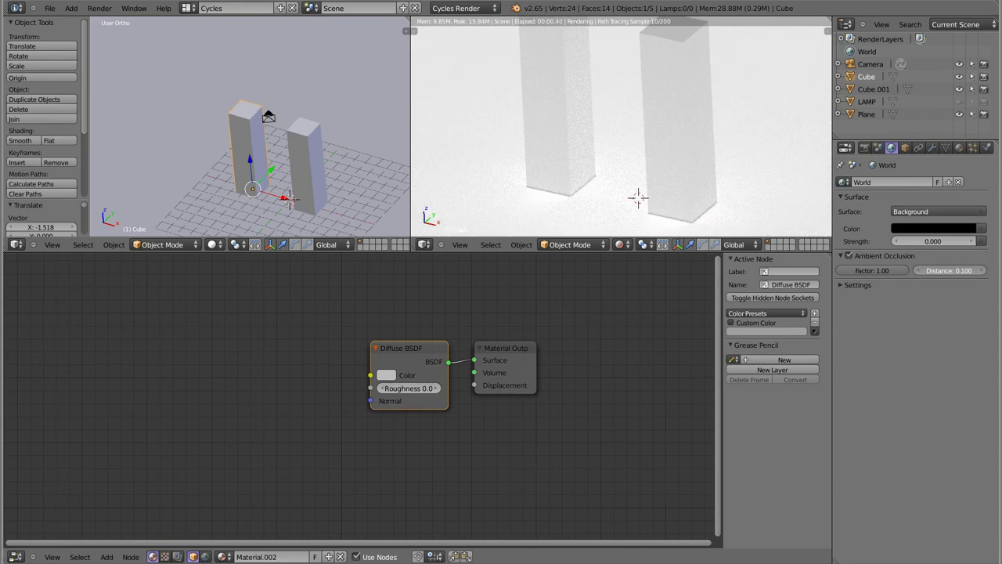
mouse_move(949, 270)
left_mouse_down()
mouse_move(962, 270)
mouse_move(939, 270)
left_mouse_up()
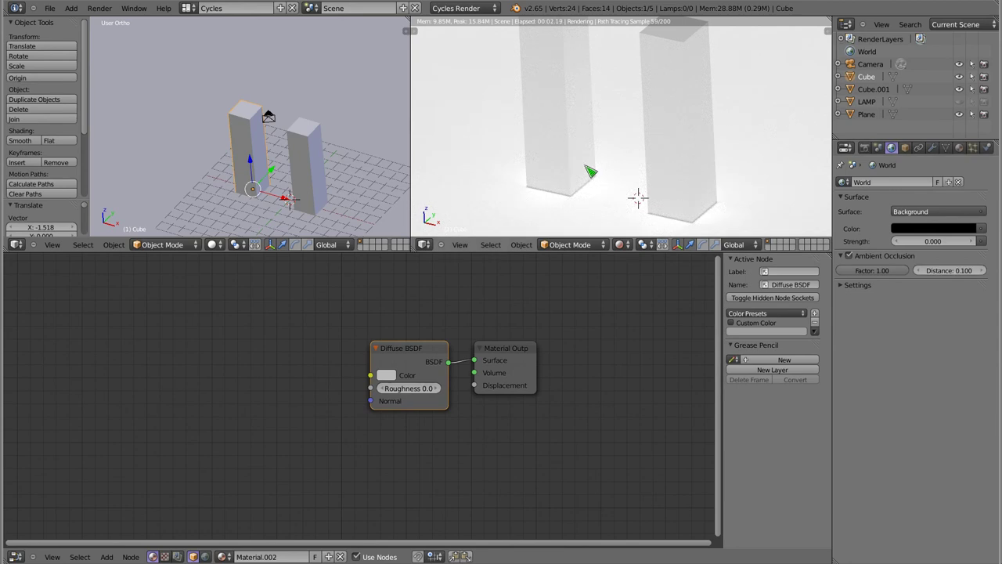
scroll(587, 174, "down", 1)
scroll(592, 151, "down", 1)
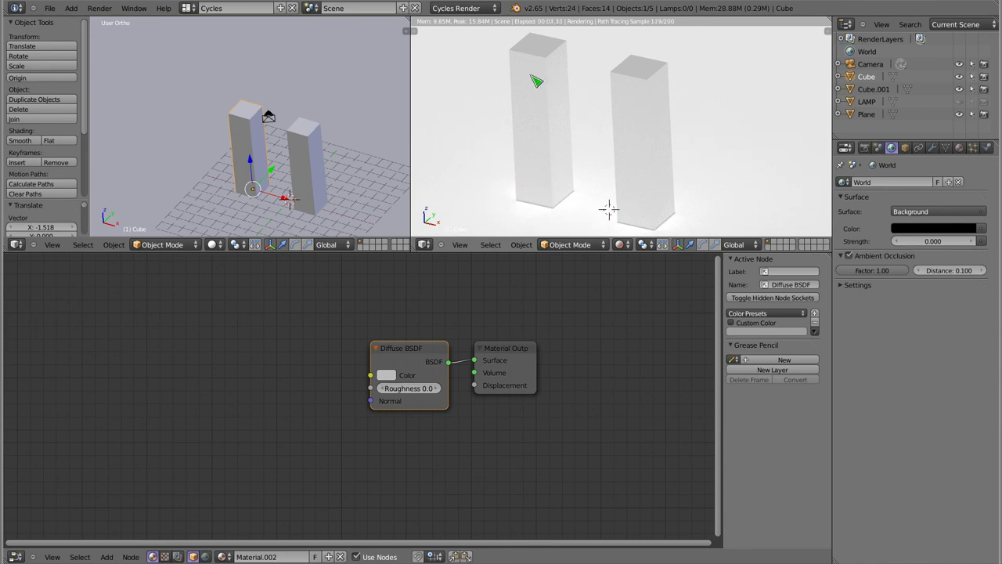
Step: Raise the AO distance through 2.400 and 4.900 to 5.000
left_click_drag(948, 274, 988, 273)
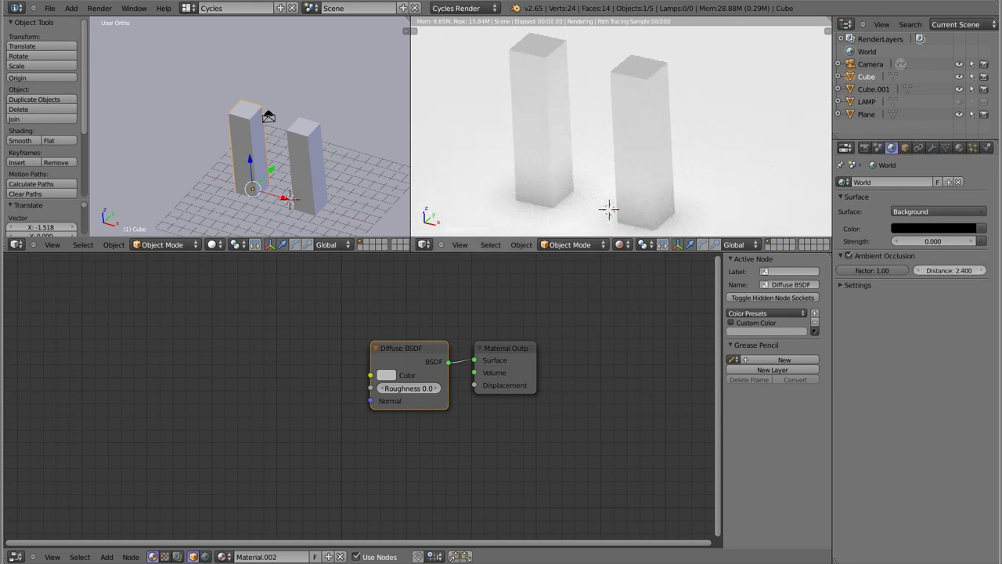
left_click_drag(949, 270, 988, 270)
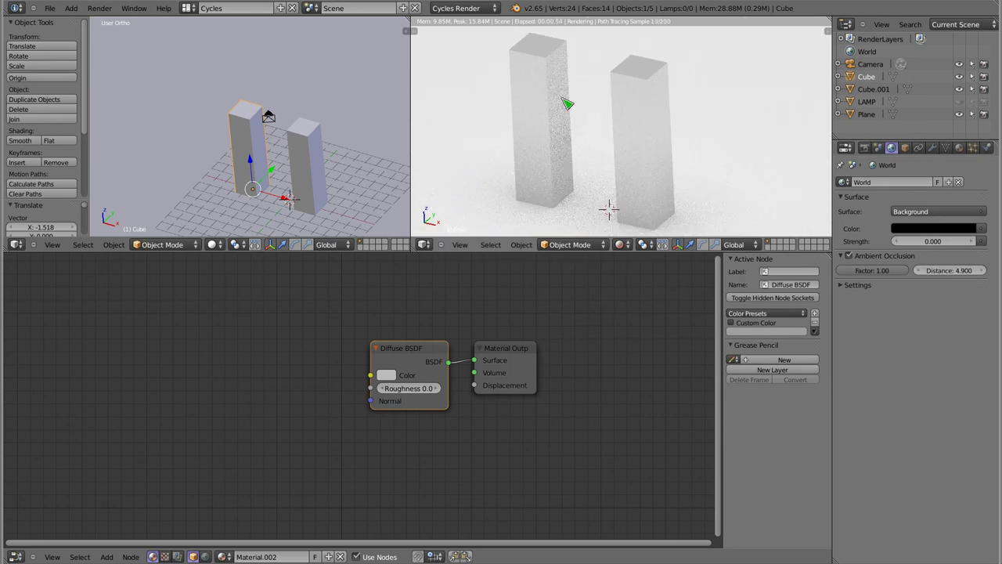
left_click_drag(939, 270, 944, 270)
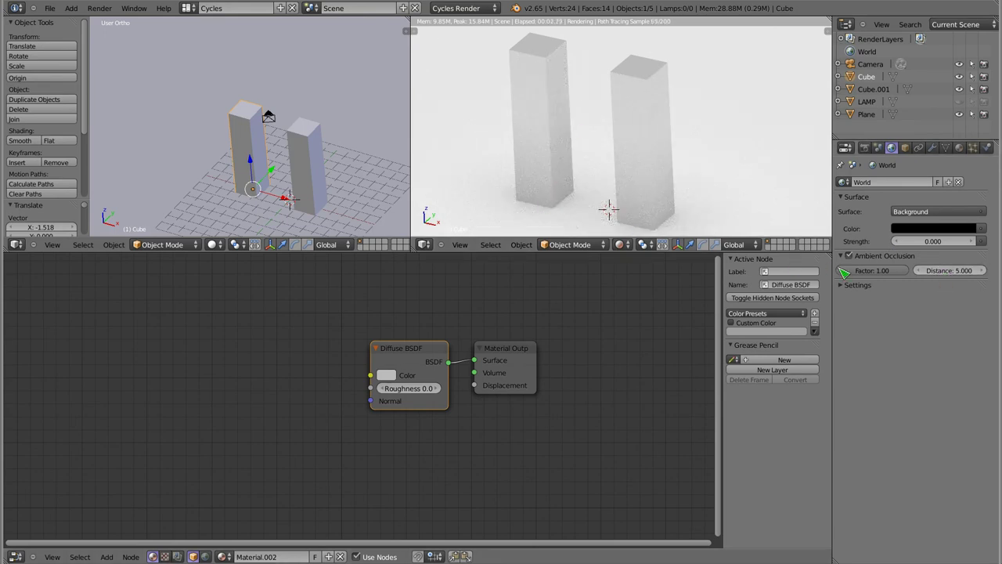
Step: Try world background strengths of 0.9 and 1.100, settling back on 1.000
left_click(924, 242)
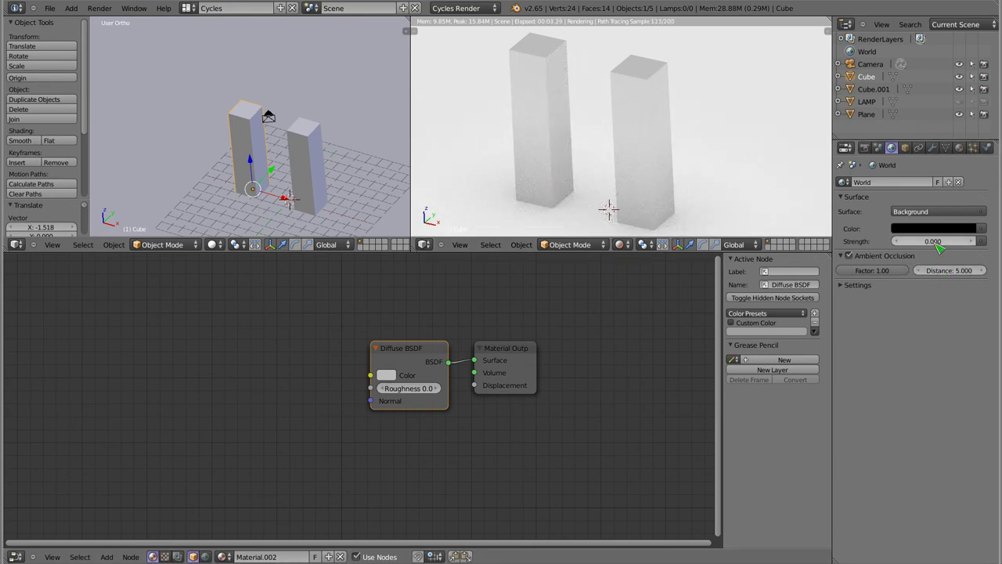
type("0.9")
key("Return")
left_click_drag(927, 242, 933, 246)
left_click(897, 242)
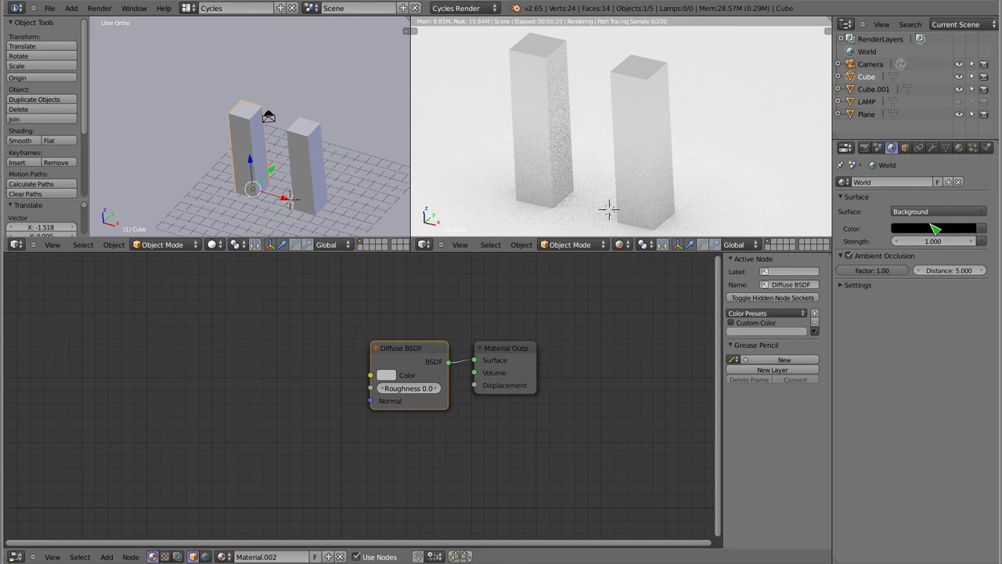
Step: Set the world background colour to a light grey
left_click(936, 228)
scroll(934, 156, "up", 2)
scroll(934, 151, "up", 1)
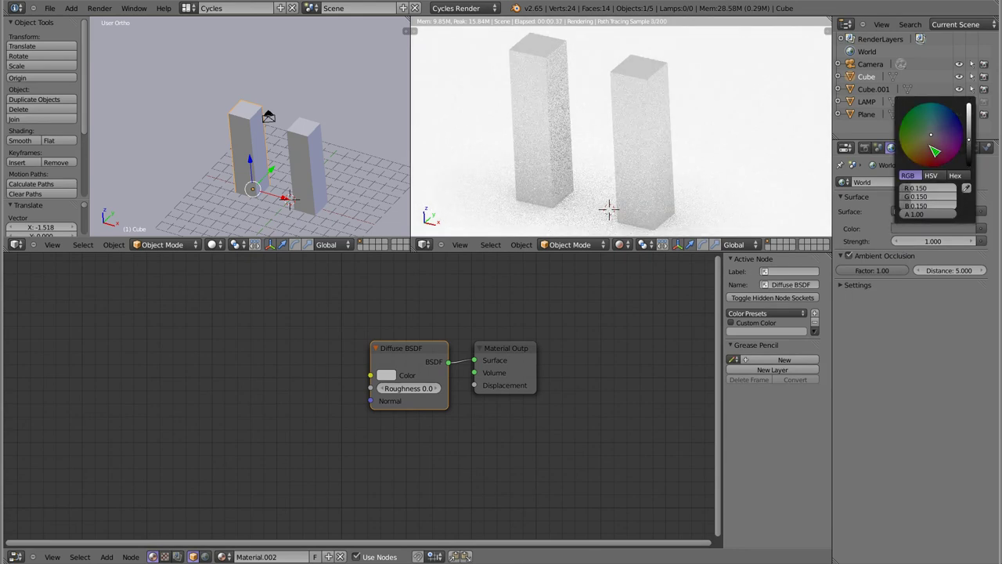
scroll(932, 147, "up", 1)
scroll(931, 148, "up", 1)
scroll(932, 147, "up", 1)
scroll(933, 148, "up", 1)
scroll(933, 149, "up", 1)
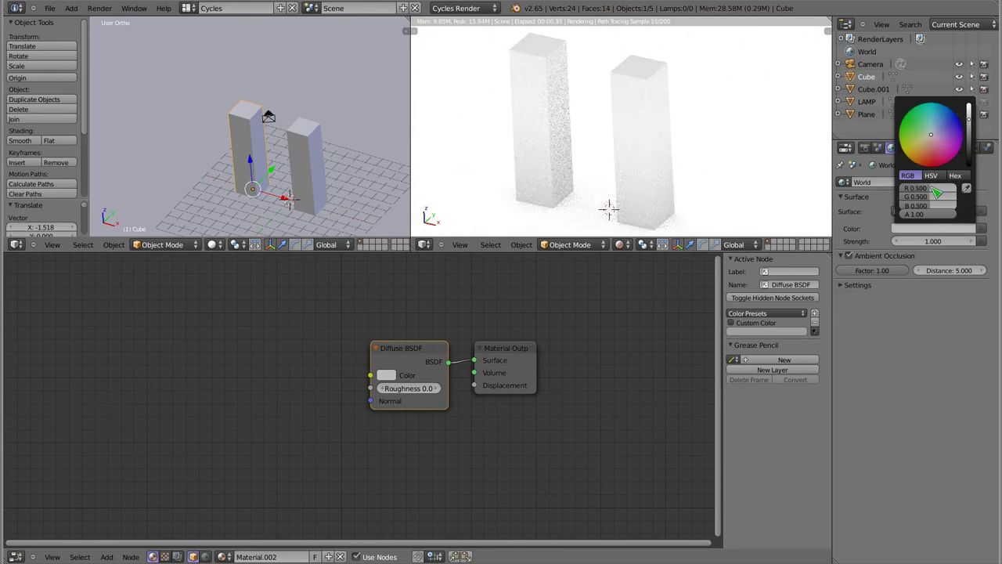
Step: Lower the background strength to 0.500 and the AO factor to about 0.49
left_click_drag(936, 248, 897, 241)
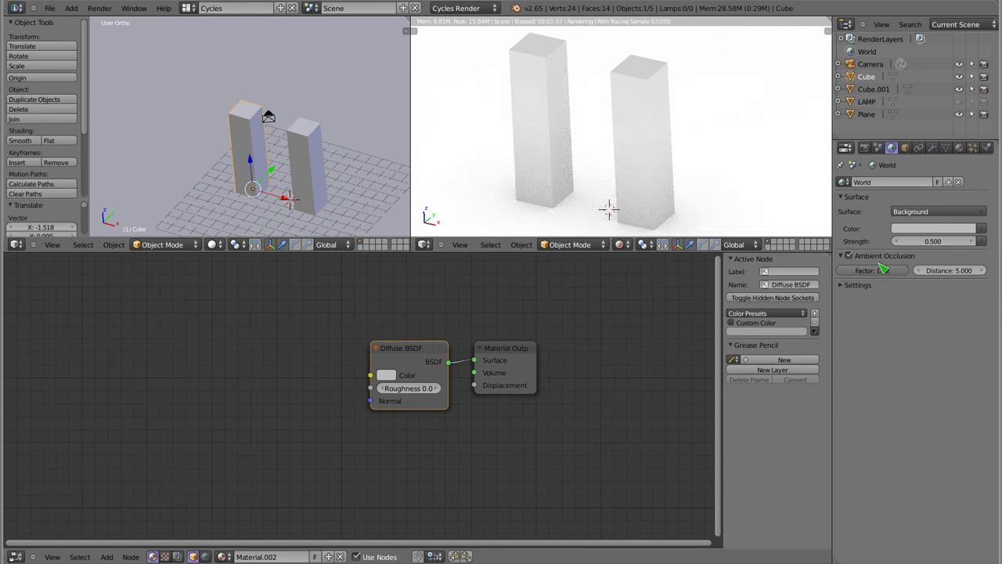
left_click_drag(891, 275, 812, 279)
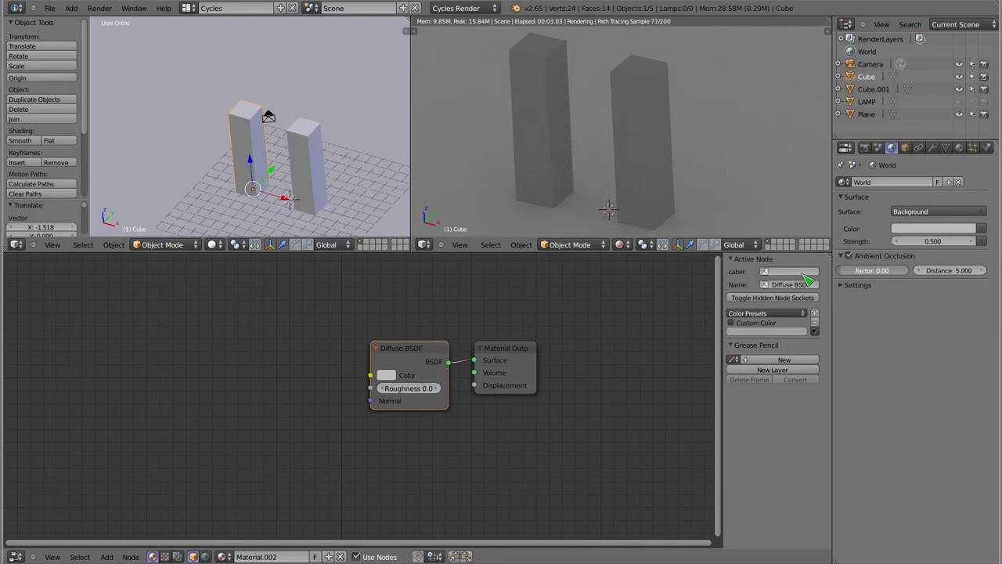
left_click_drag(839, 276, 854, 280)
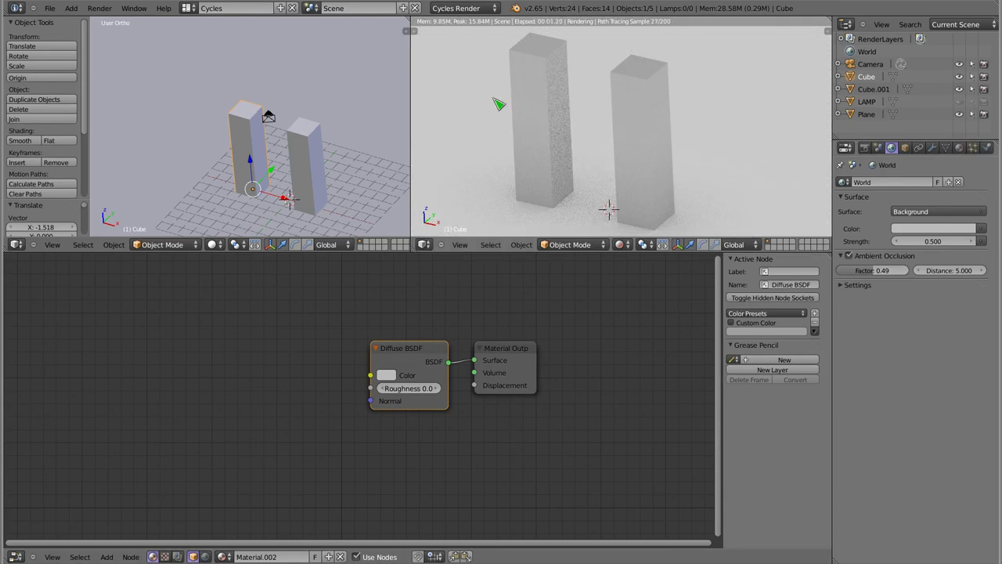
Step: Select the ground plane and switch the world surface shader to Ambient Occlusion
right_click(550, 123)
left_click(924, 211)
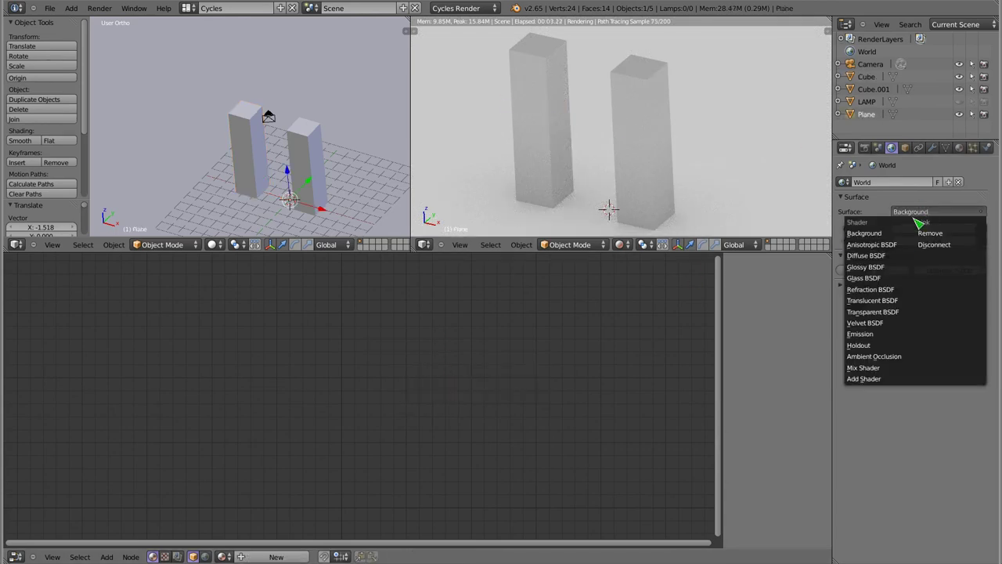
left_click(873, 357)
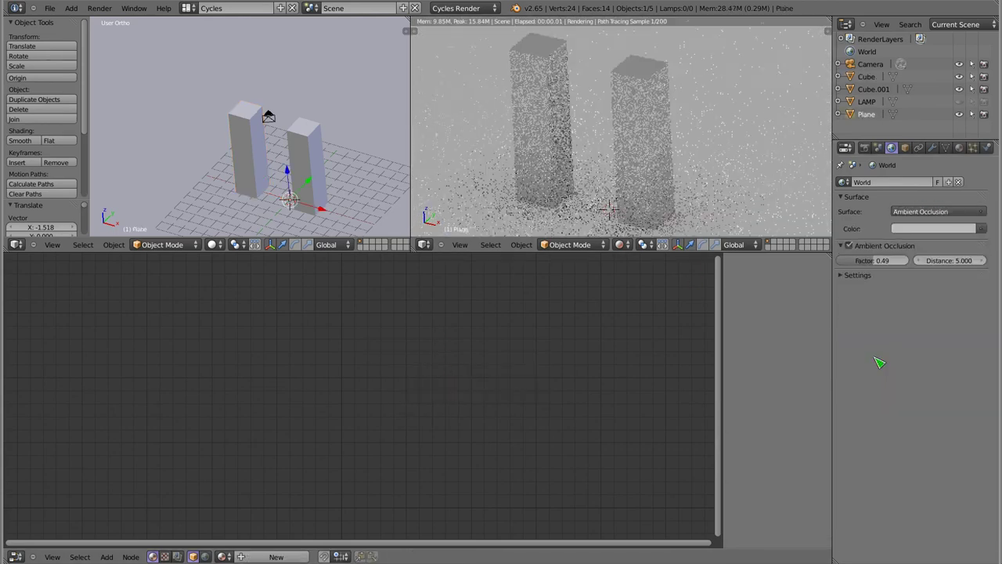
Step: Show the left box's Diffuse BSDF material and shift its node to the left
left_click(959, 147)
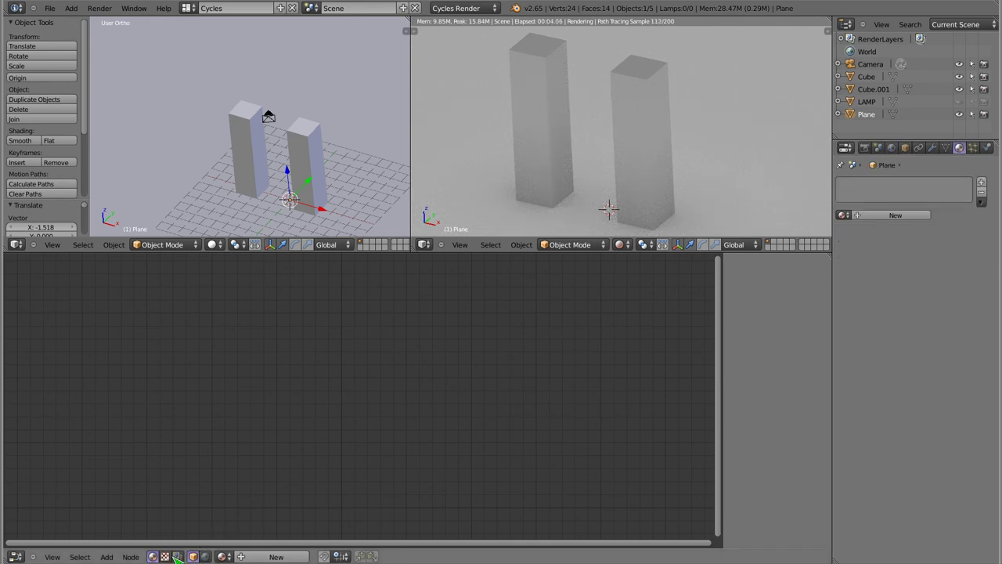
right_click(537, 117)
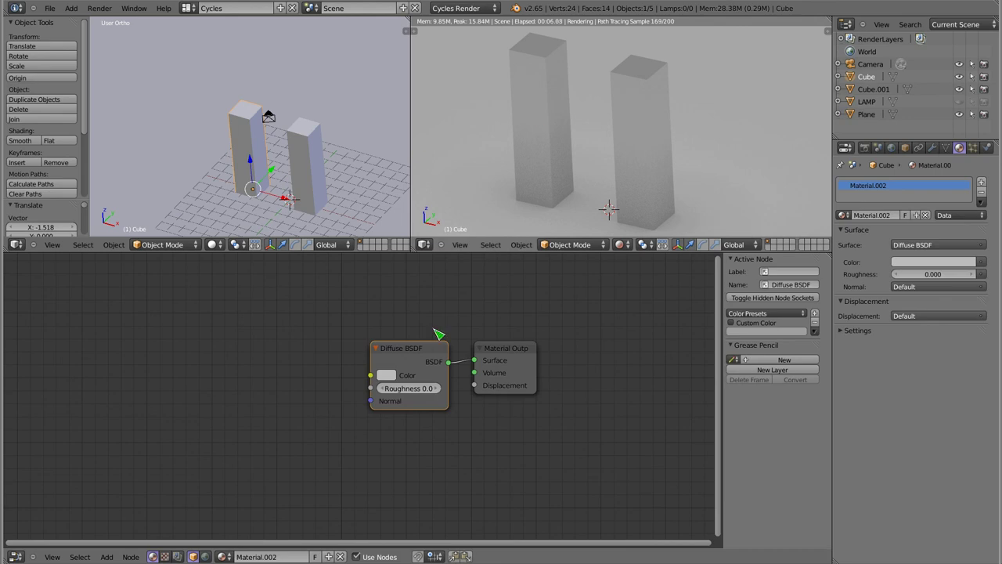
left_click_drag(415, 352, 364, 341)
right_click(304, 147)
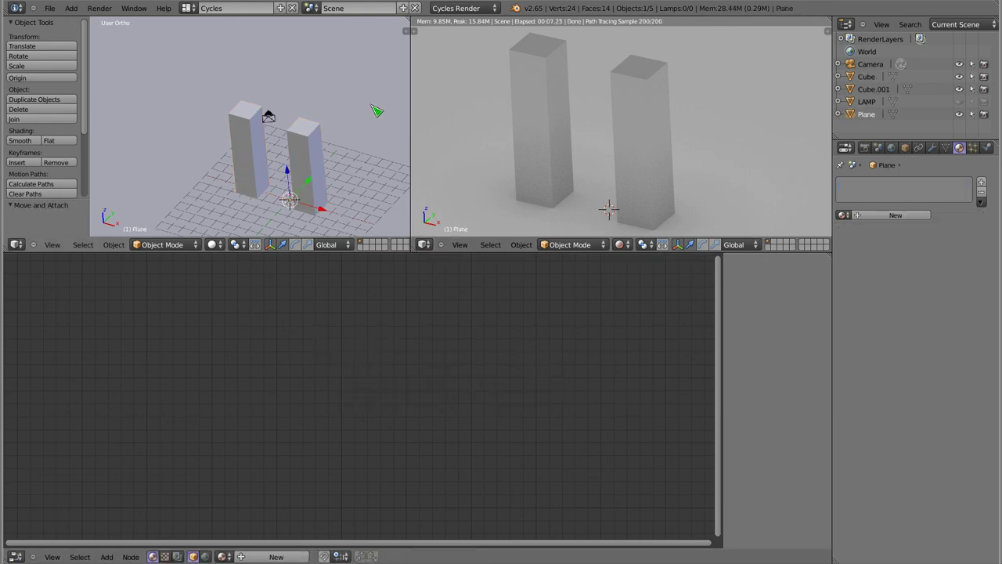
right_click(243, 136)
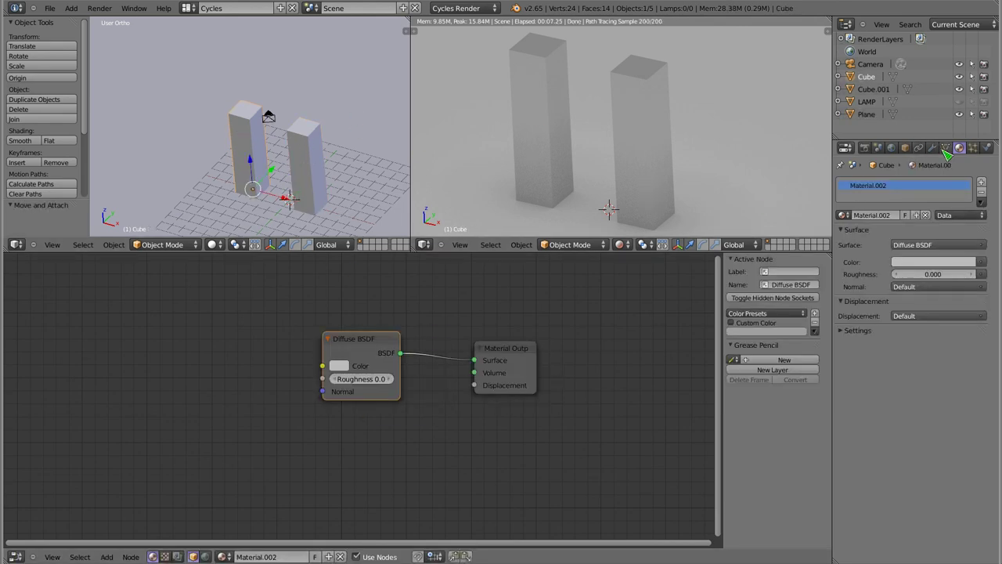
Step: Switch Material.002's surface to Ambient Occlusion and tint its colour pale blue
left_click(914, 245)
left_click(868, 391)
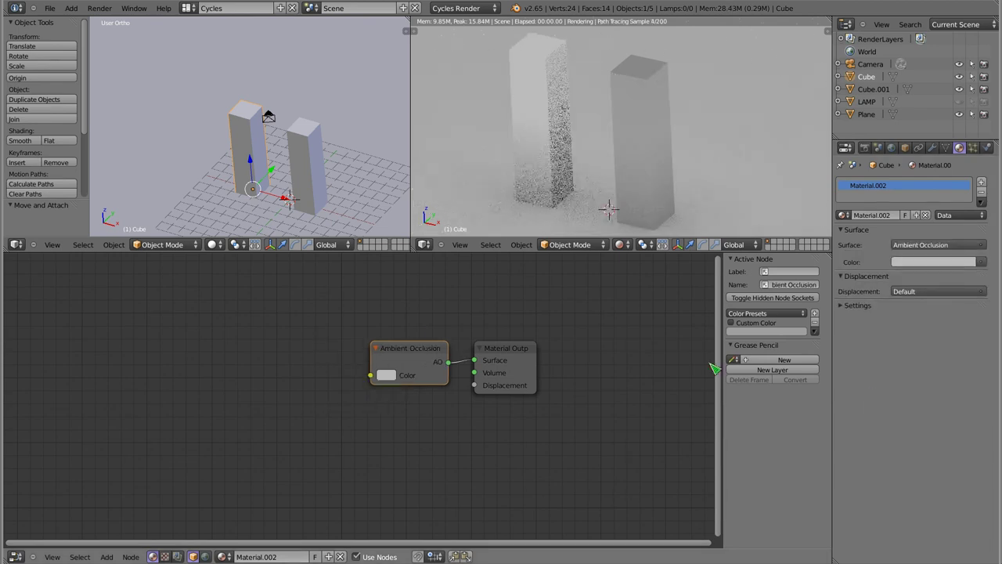
left_click_drag(415, 354, 393, 352)
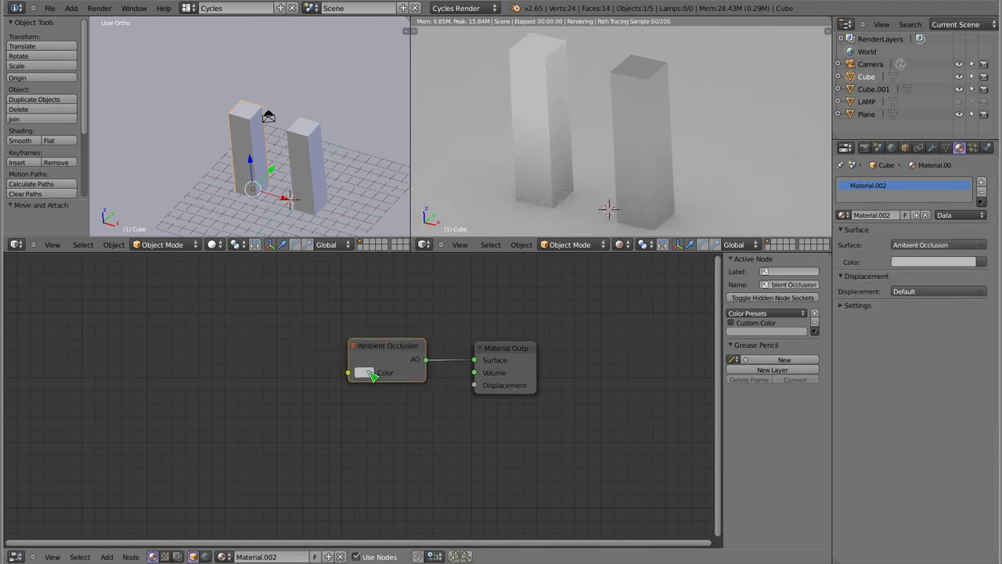
left_click(372, 378)
left_click_drag(402, 274, 404, 255)
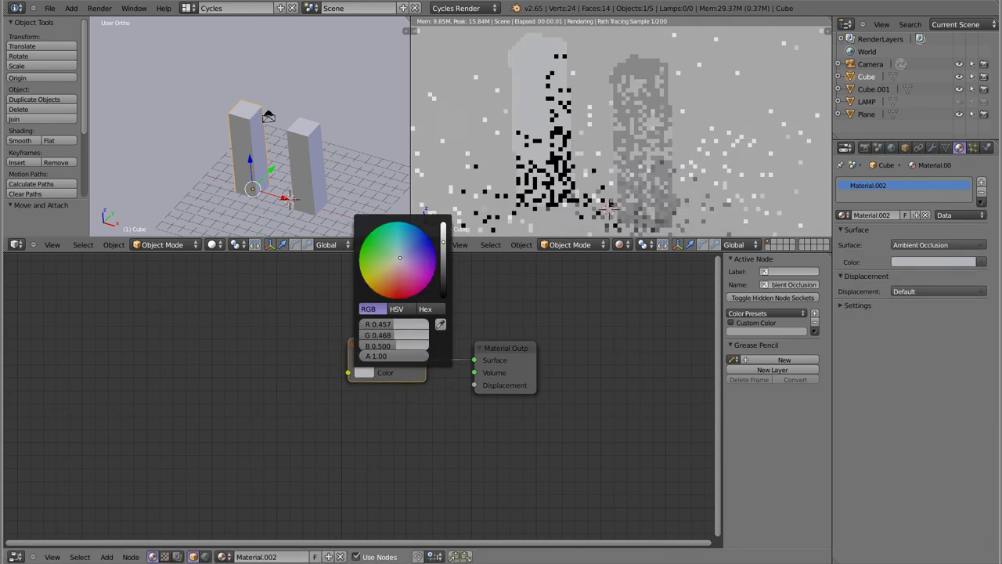